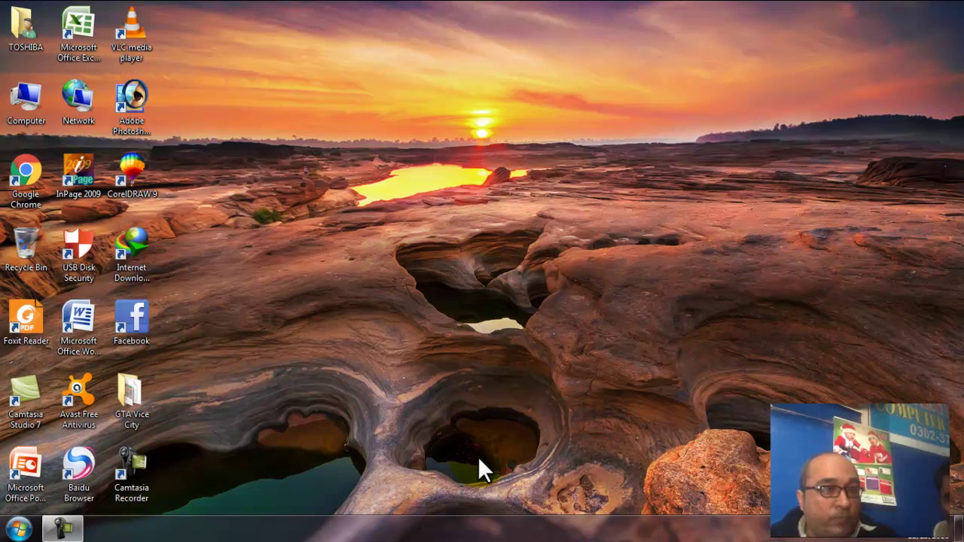
# Step: Launch Microsoft Office PowerPoint 2007 from the Start menu's Microsoft Office programs folder
pyautogui.click(17, 529)
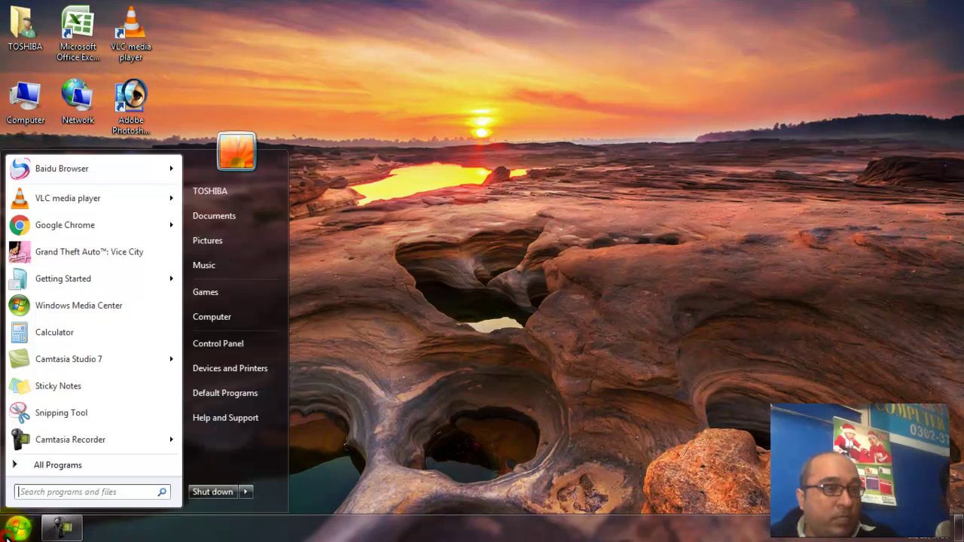
pyautogui.click(58, 464)
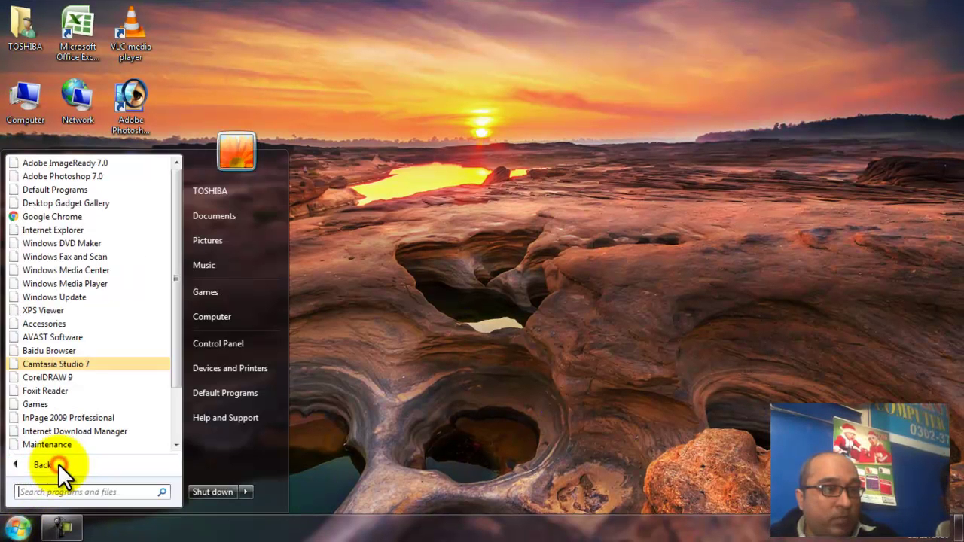
pyautogui.click(96, 361)
pyautogui.click(176, 387)
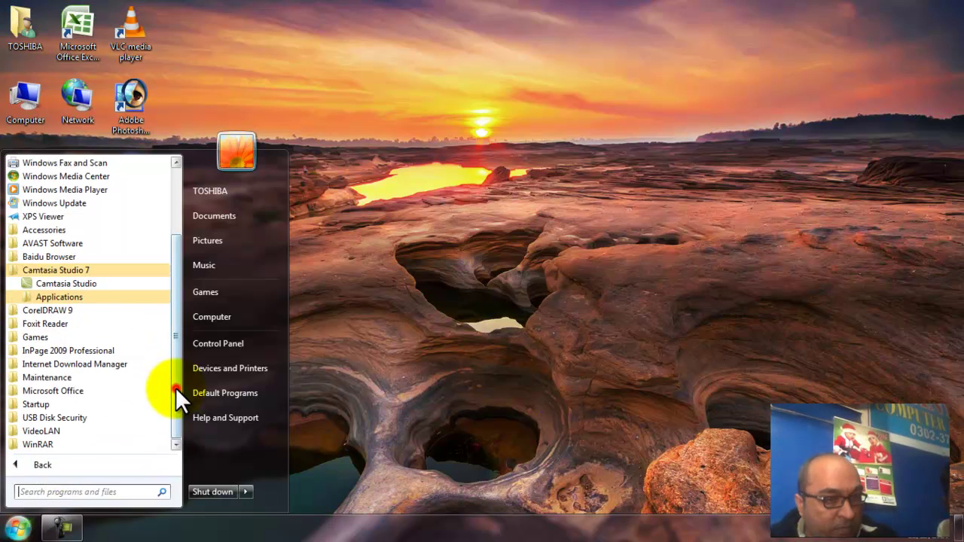
pyautogui.click(64, 389)
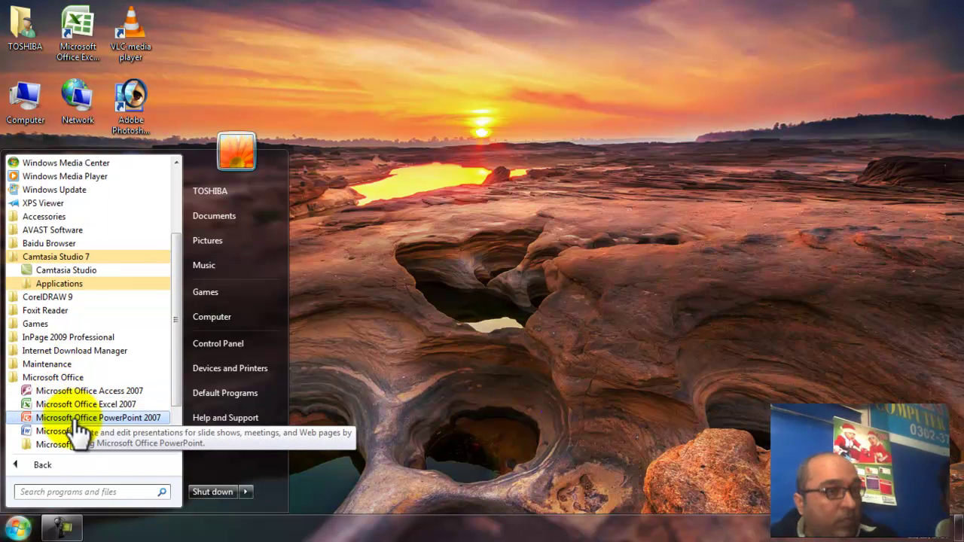
pyautogui.click(72, 418)
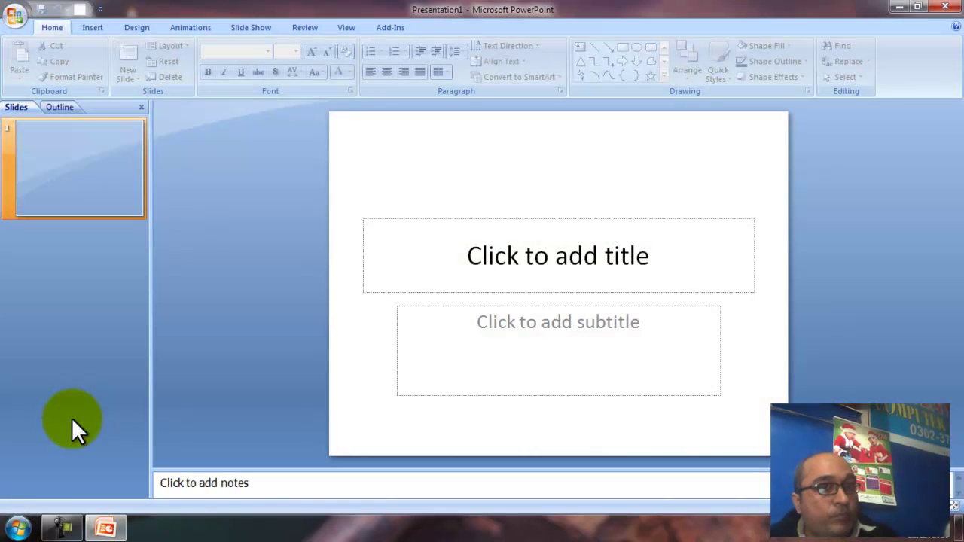
# Step: Title the slide 'Daniyal Computer Academy' and bring up the Animations ribbon
pyautogui.click(554, 262)
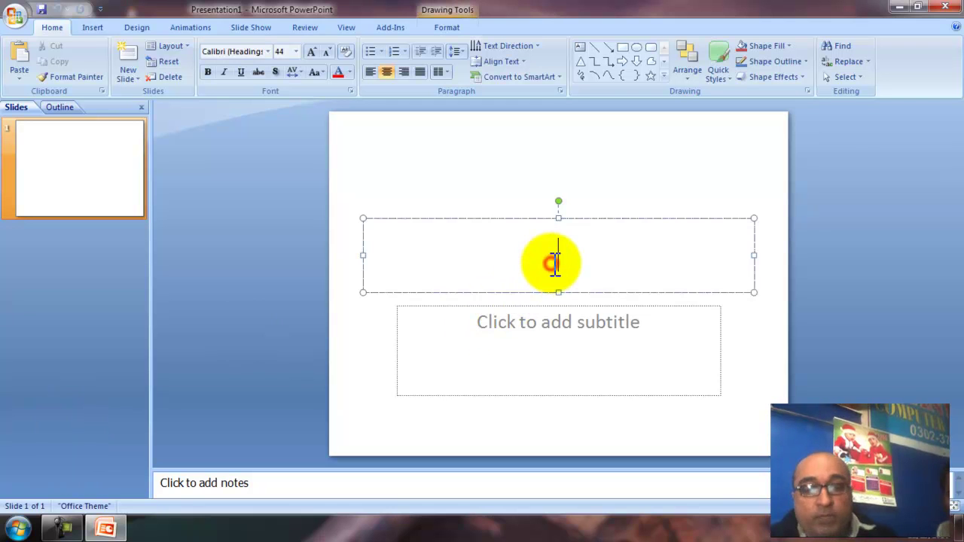
pyautogui.write('Daniyal Computer Academy')
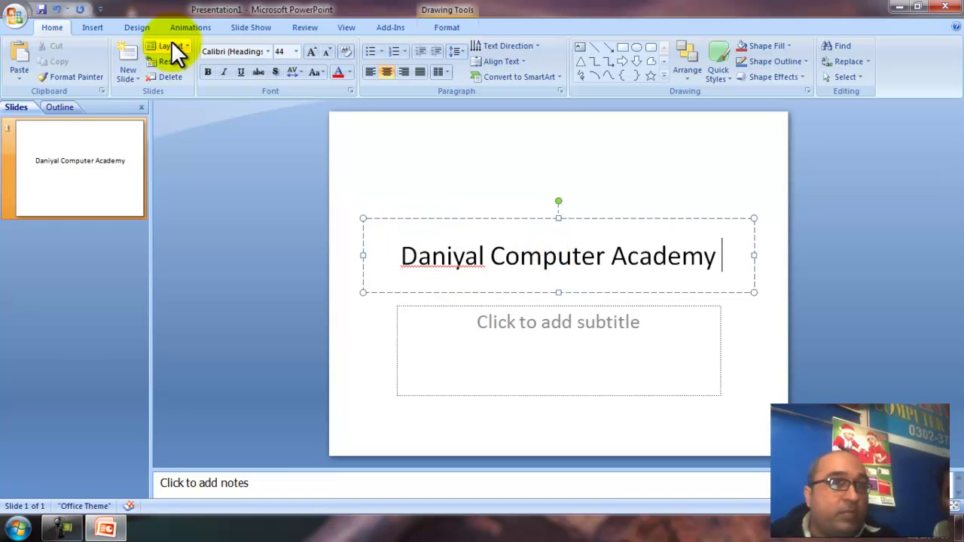
pyautogui.click(194, 26)
pyautogui.scroll(-1, 194, 26)
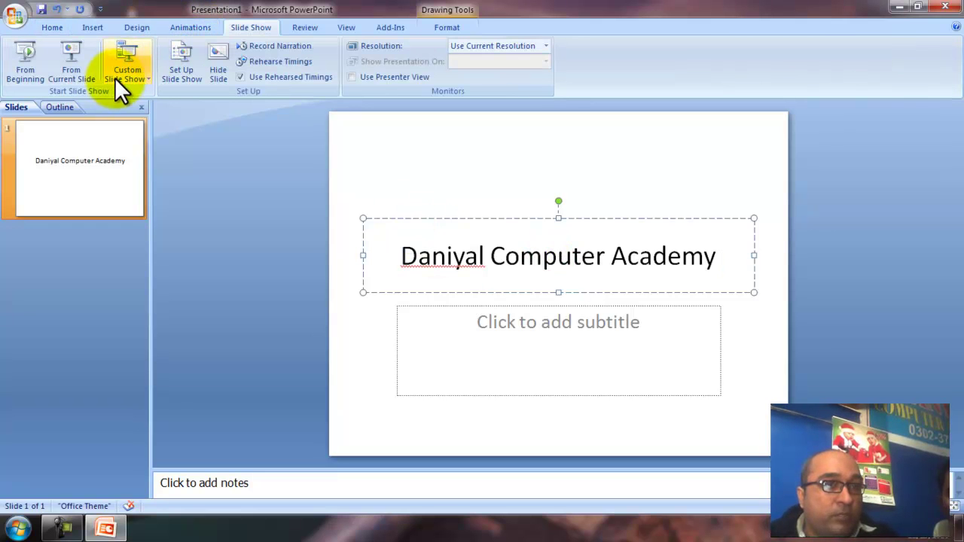
pyautogui.click(184, 24)
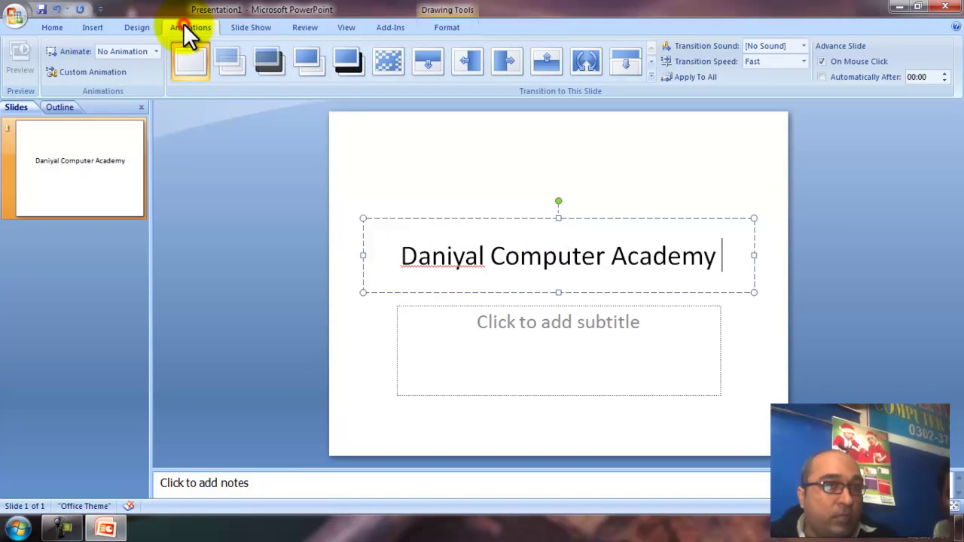
# Step: Add a Swish entrance effect to the 'Daniyal Computer Academy' title via Custom Animation
pyautogui.click(101, 74)
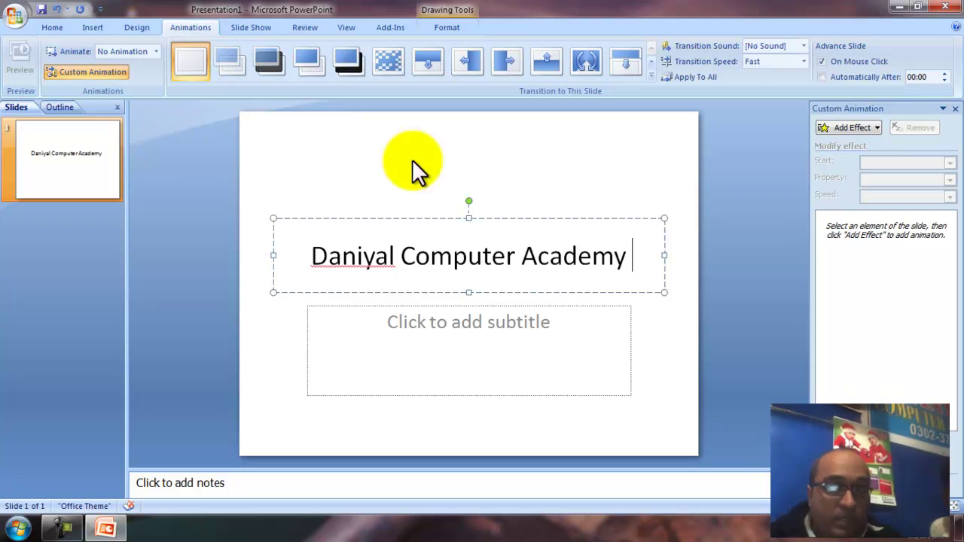
pyautogui.click(852, 128)
pyautogui.moveTo(834, 142)
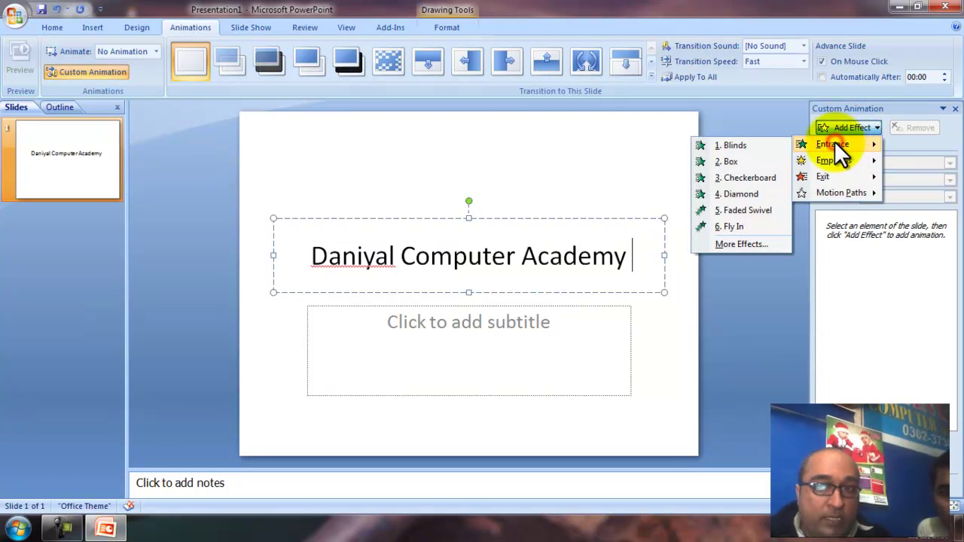
pyautogui.click(732, 245)
pyautogui.moveTo(438, 101); pyautogui.dragTo(774, 105)
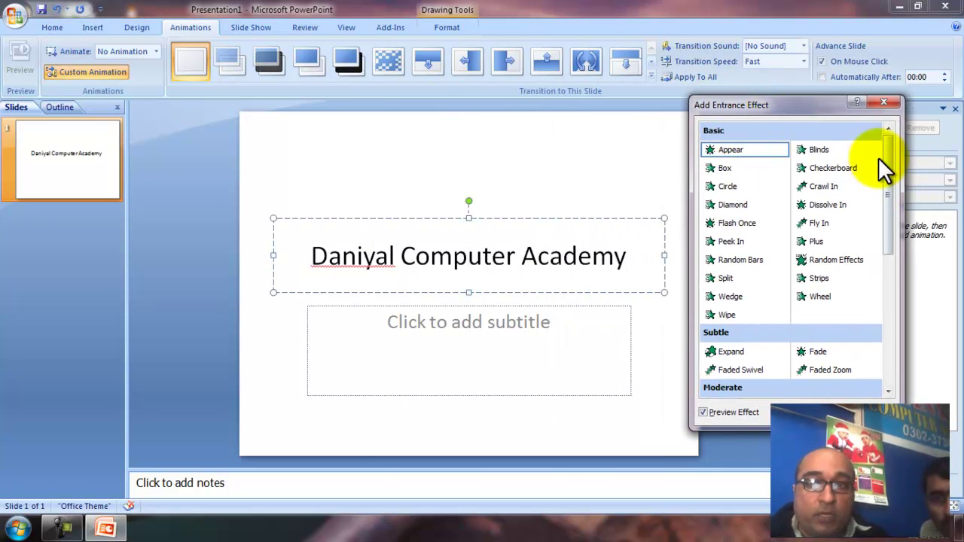
pyautogui.moveTo(886, 160); pyautogui.dragTo(885, 309)
pyautogui.click(815, 352)
pyautogui.click(797, 410)
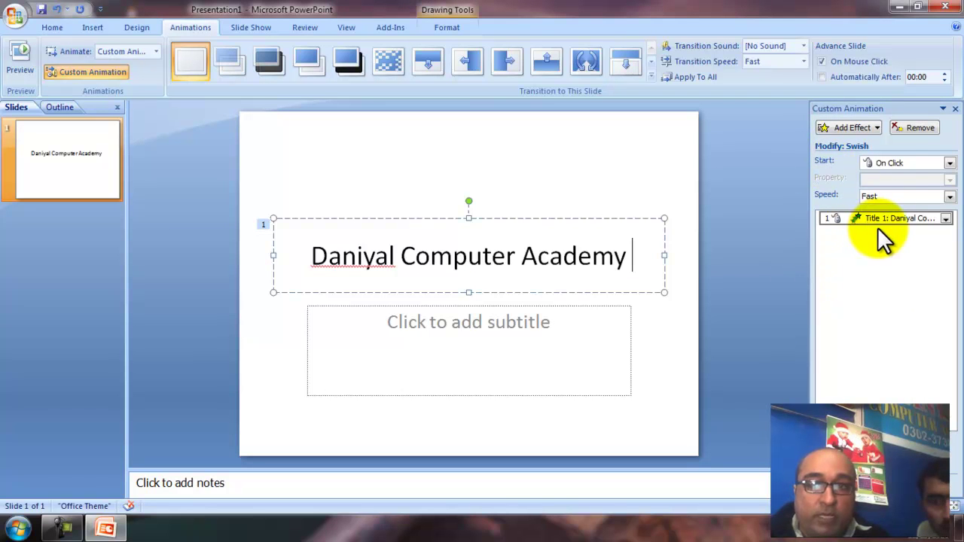
# Step: Set the title's Swish effect to start After Previous at Medium speed
pyautogui.click(907, 161)
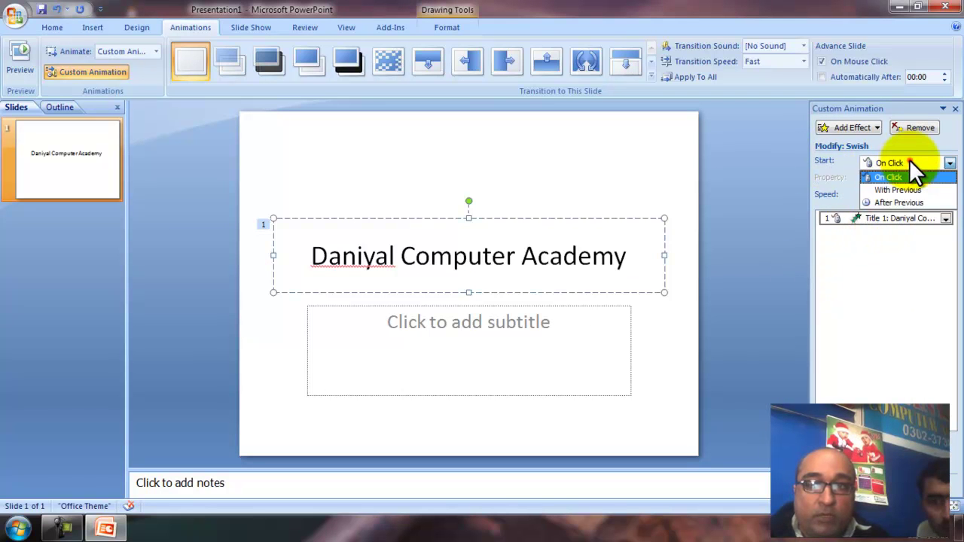
pyautogui.click(894, 201)
pyautogui.click(895, 195)
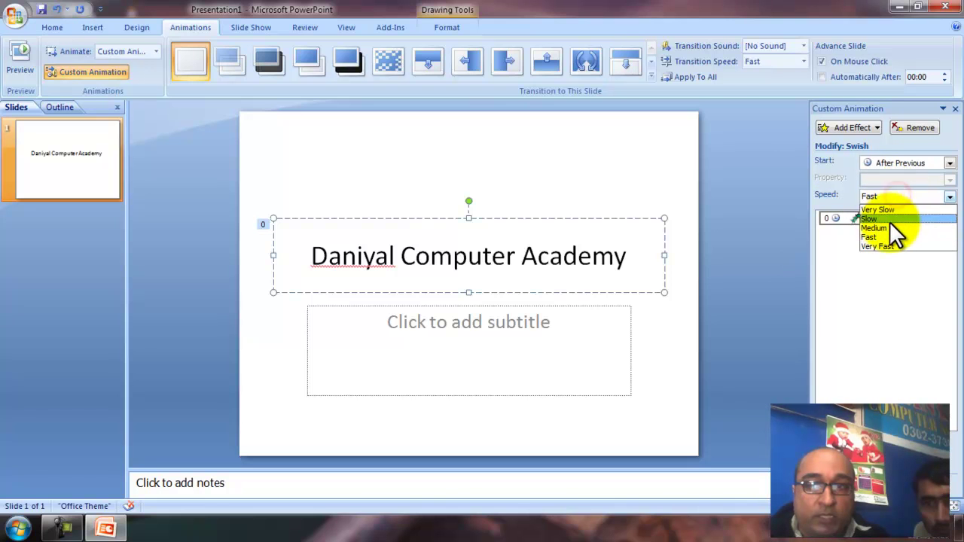
pyautogui.click(888, 227)
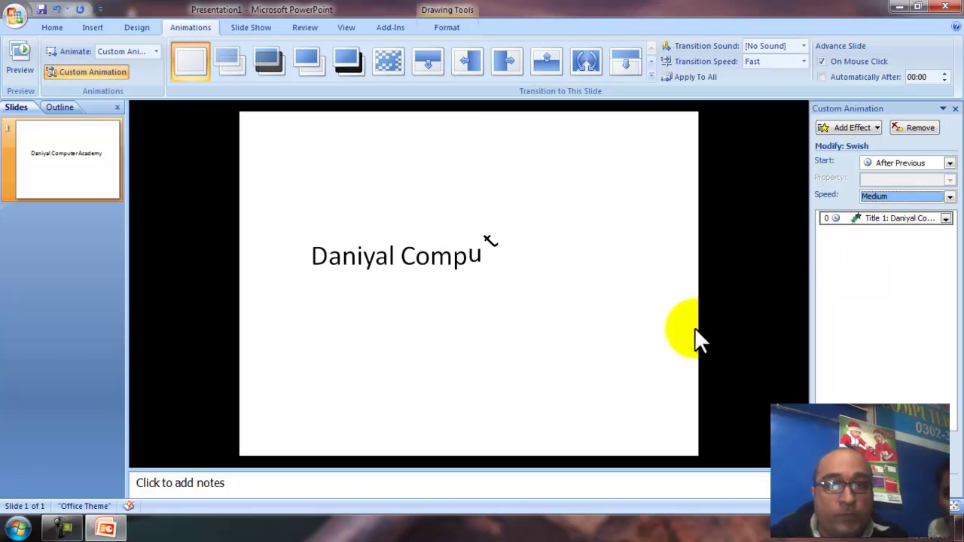
pyautogui.click(595, 329)
# Step: Enter the academy's address and phone number in the subtitle and give it a Fly In entrance
pyautogui.write('MCB Bank ')
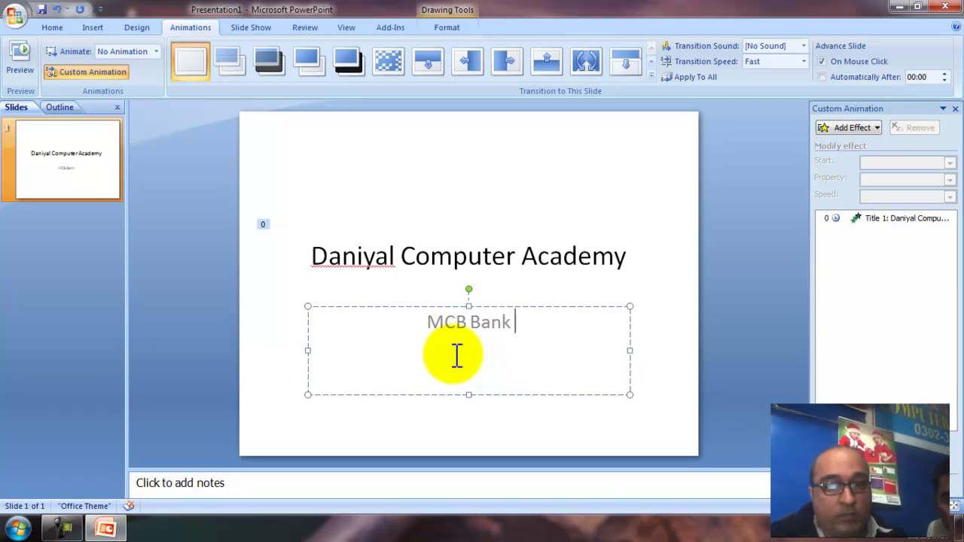
pyautogui.write('Basement Grain Mar')
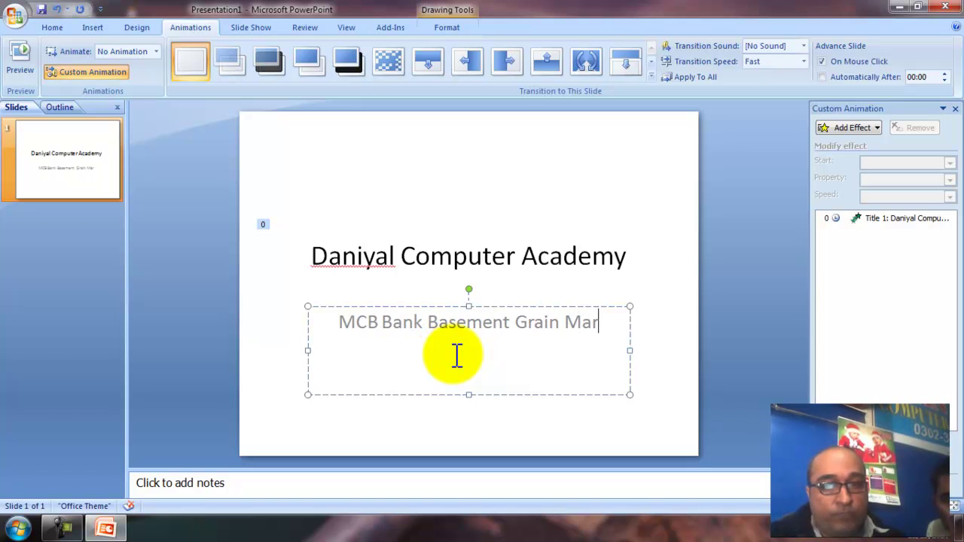
pyautogui.write('ket Quaidabad Dist Khushab')
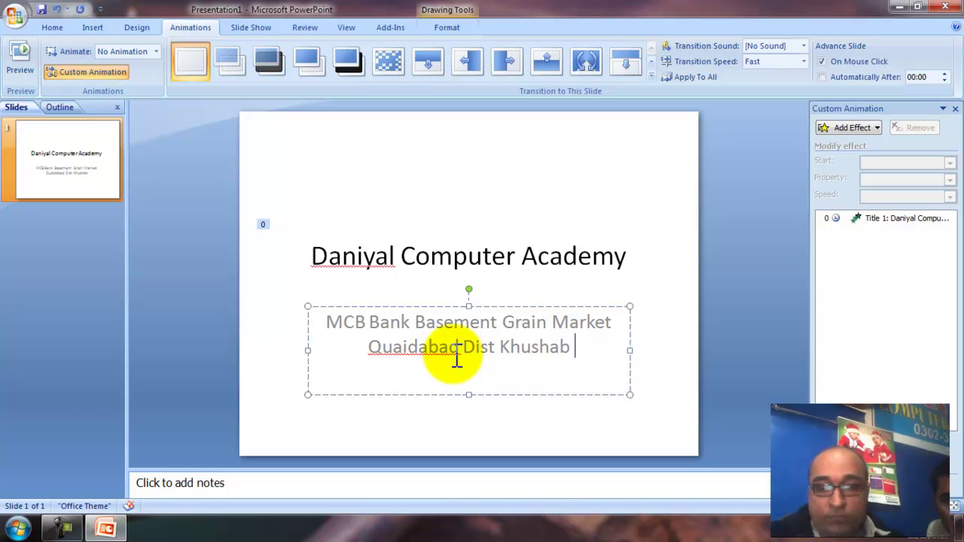
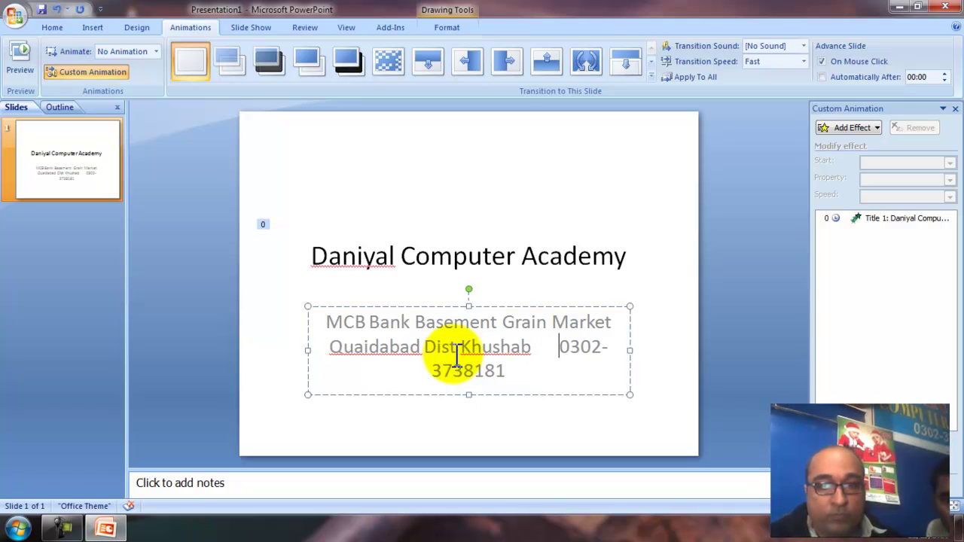
pyautogui.press('Return')
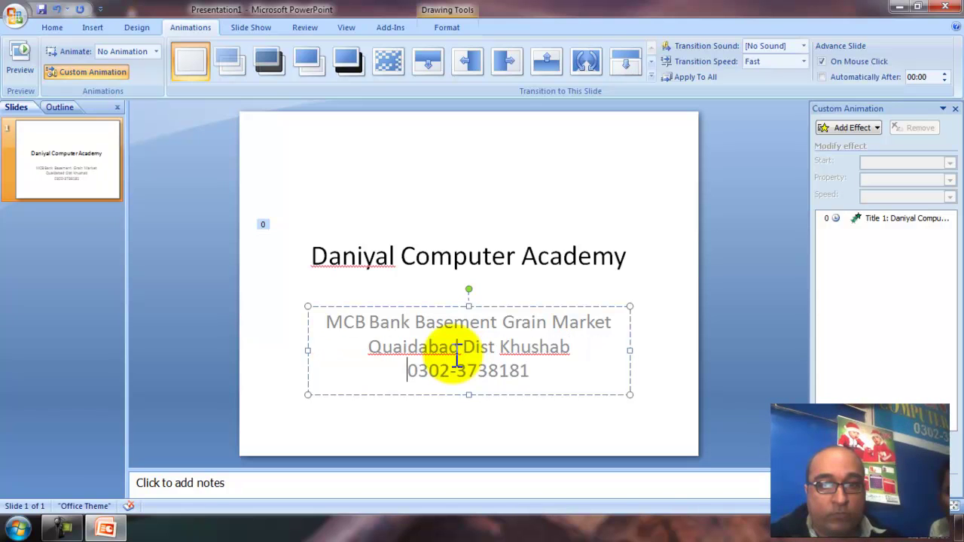
pyautogui.click(848, 125)
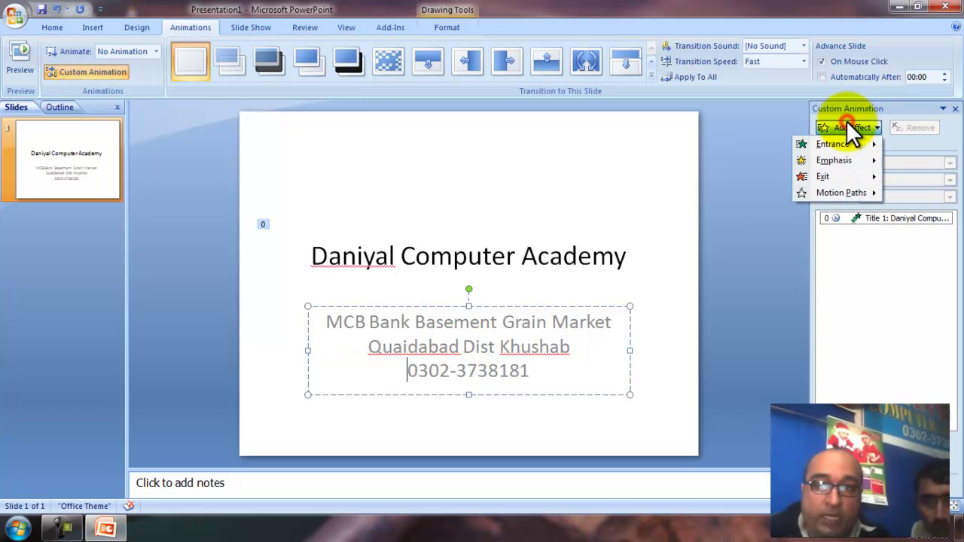
pyautogui.moveTo(846, 142)
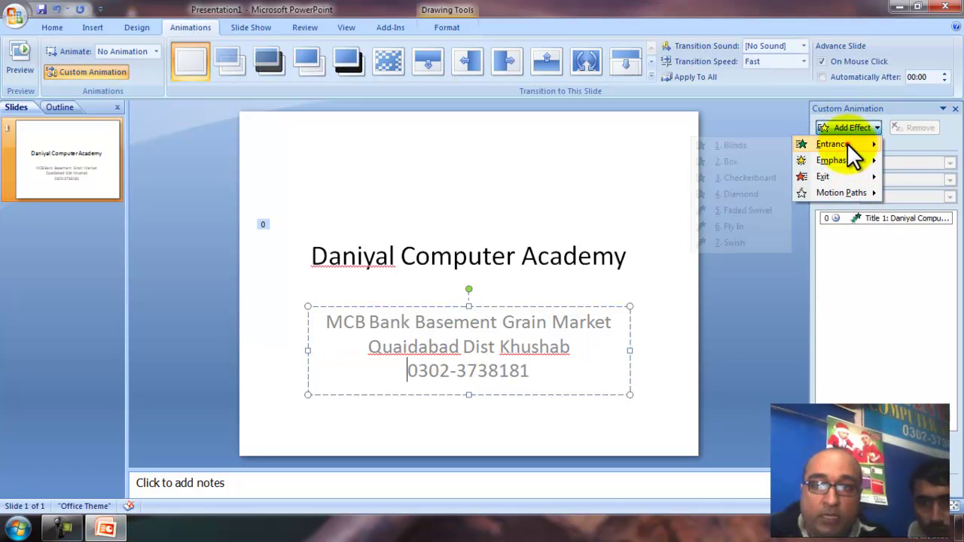
pyautogui.click(719, 225)
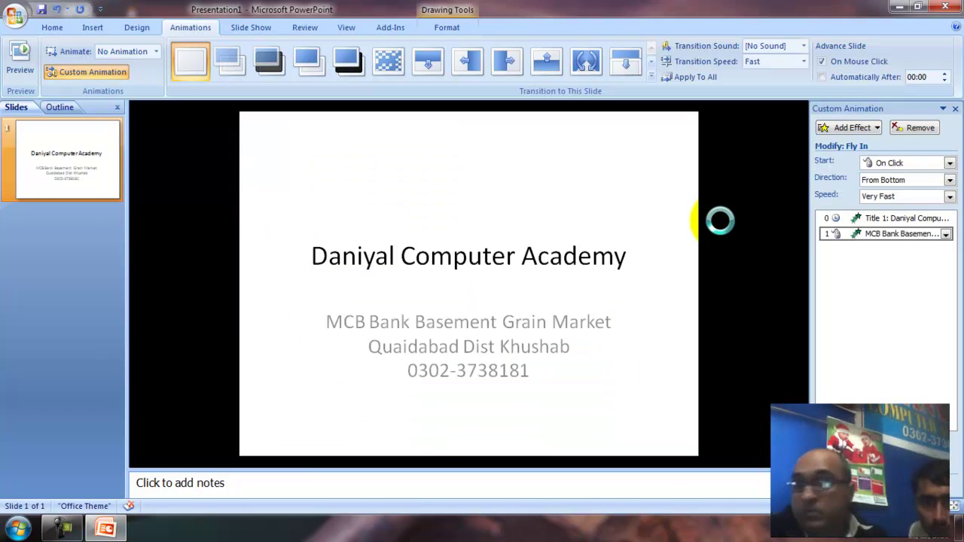
# Step: Make the subtitle's Fly In start After Previous, then run the slide show from the beginning
pyautogui.click(920, 162)
pyautogui.click(894, 203)
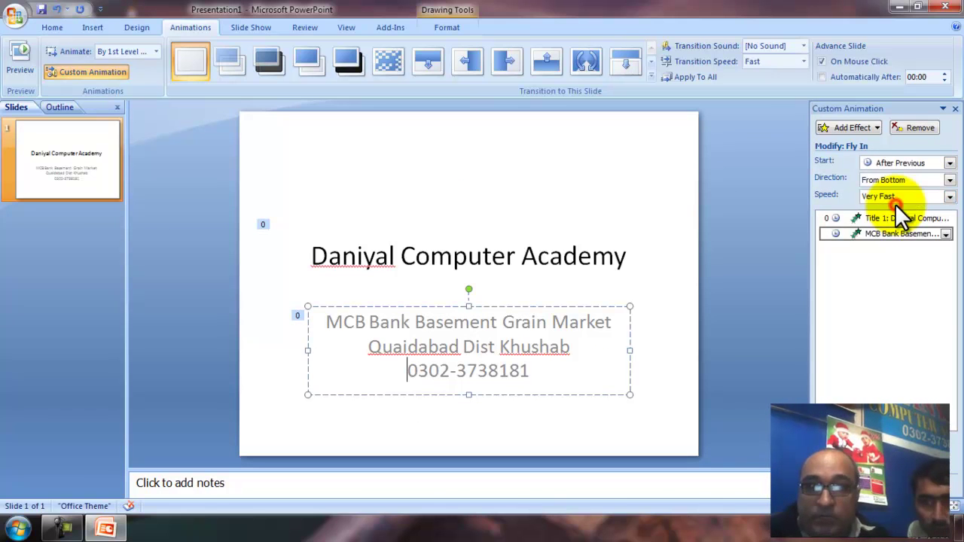
pyautogui.click(897, 181)
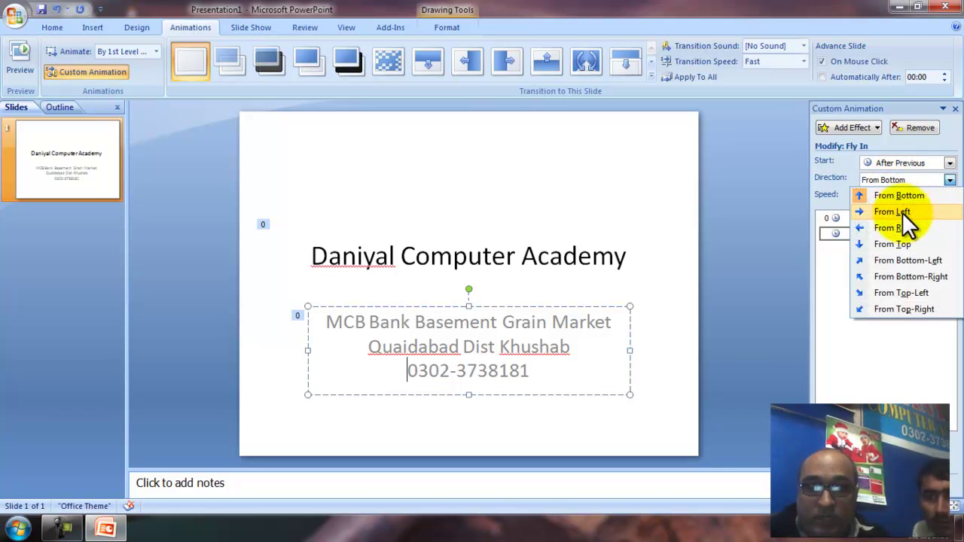
pyautogui.click(882, 158)
pyautogui.click(883, 162)
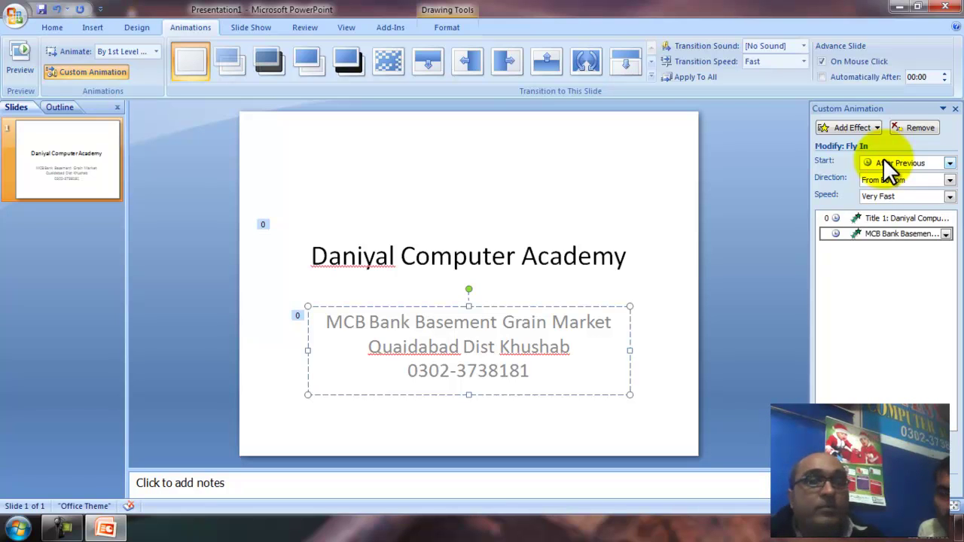
pyautogui.click(883, 160)
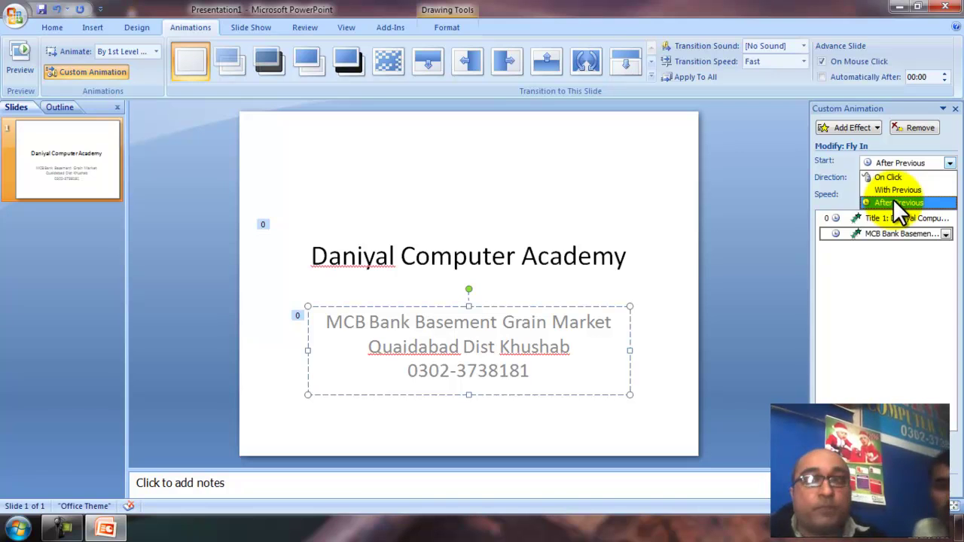
pyautogui.click(832, 263)
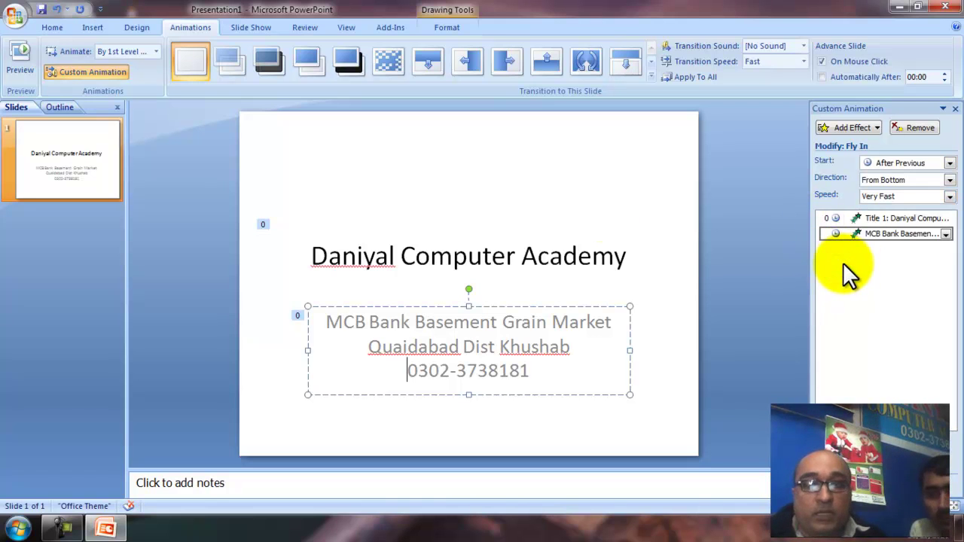
pyautogui.click(477, 189)
pyautogui.press('F5')
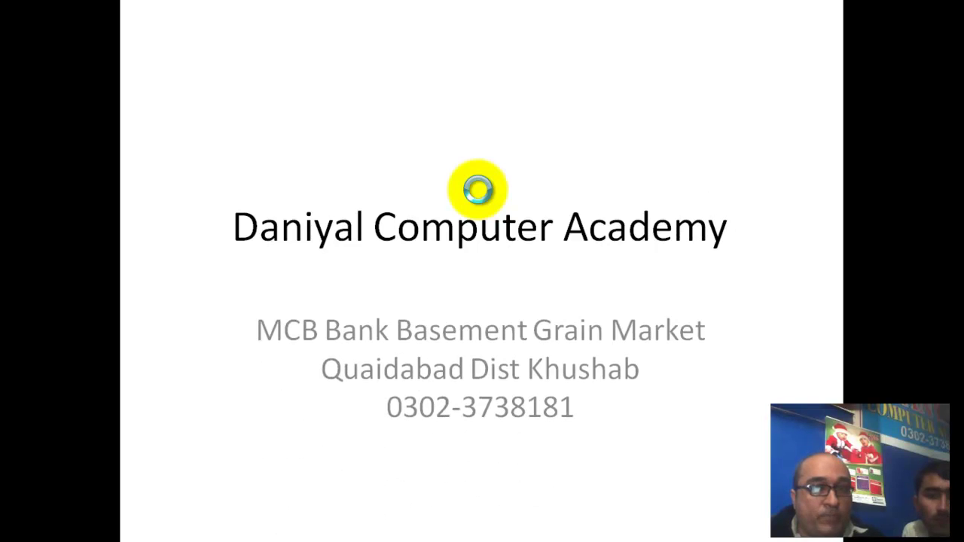
# Step: Click through the slide show to its end screen
pyautogui.click(478, 189)
pyautogui.click(478, 189)
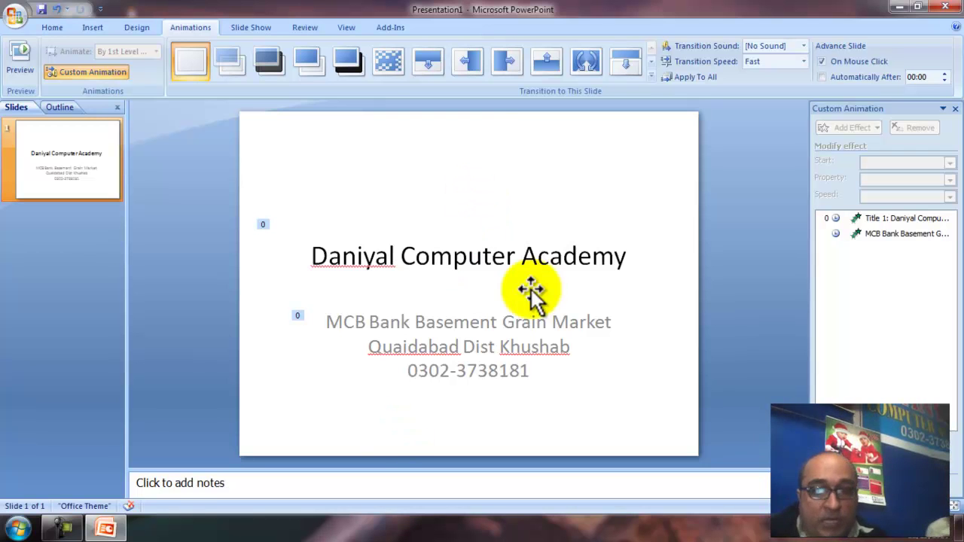
# Step: Back in editing view, set the subtitle's Fly In to Medium speed, From Top
pyautogui.click(506, 347)
pyautogui.click(902, 196)
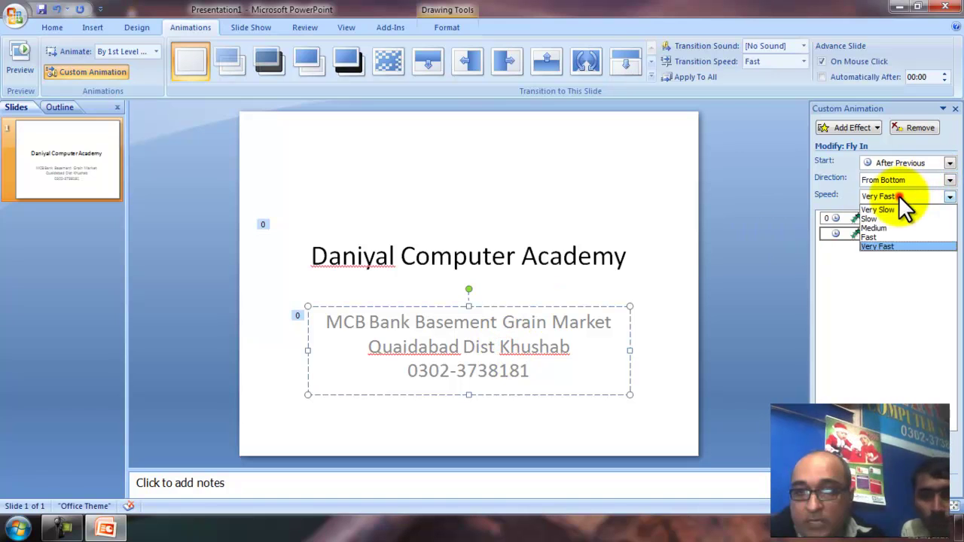
pyautogui.click(885, 228)
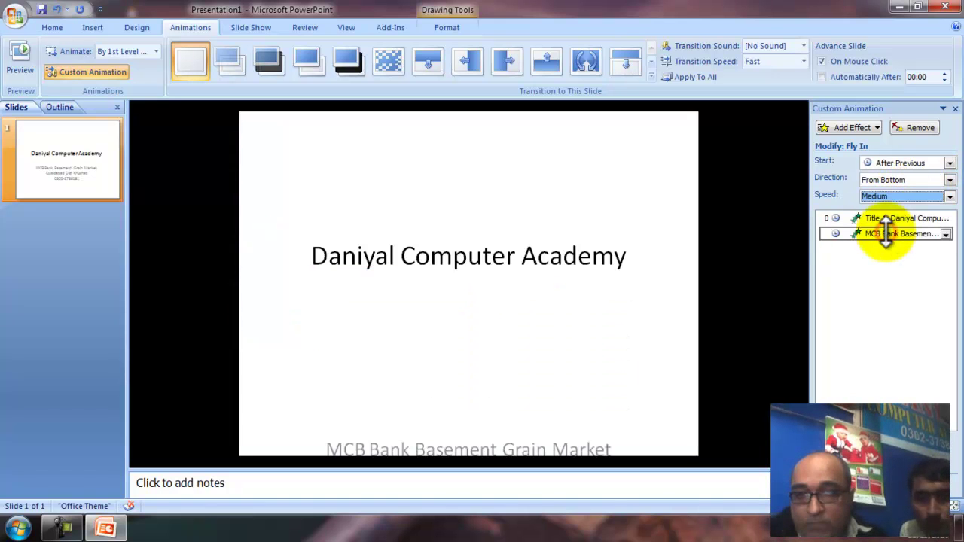
pyautogui.click(884, 180)
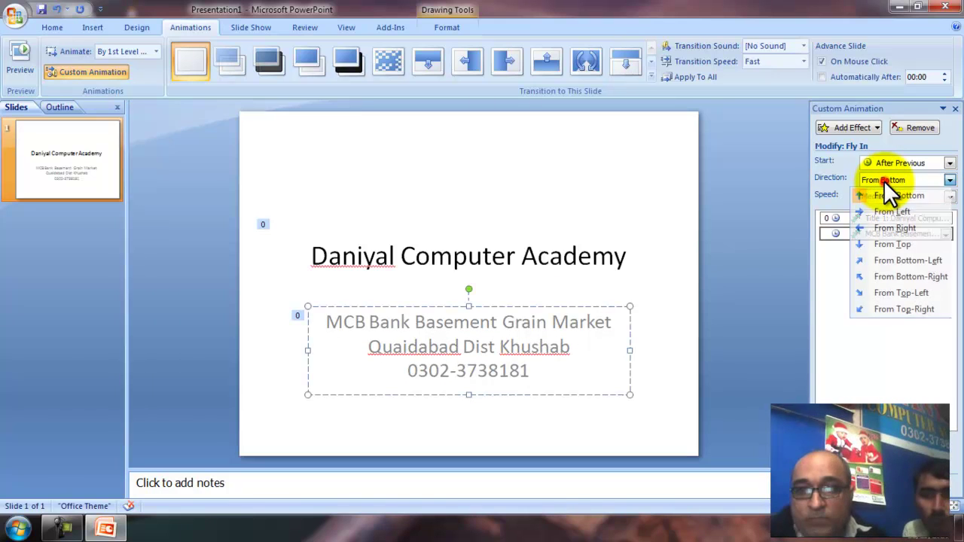
pyautogui.click(893, 244)
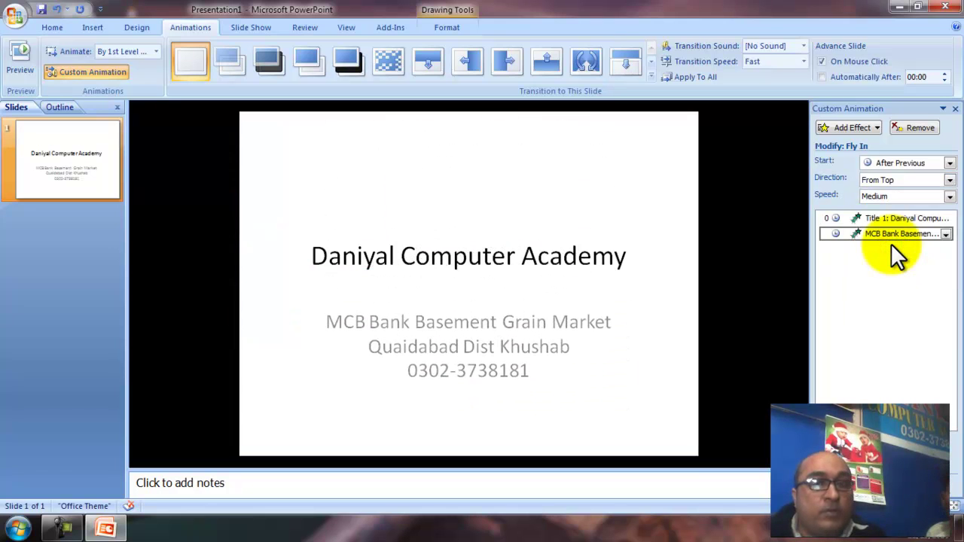
# Step: Try animating the subtitle text By word, then lengthen the delay between words
pyautogui.doubleClick(883, 232)
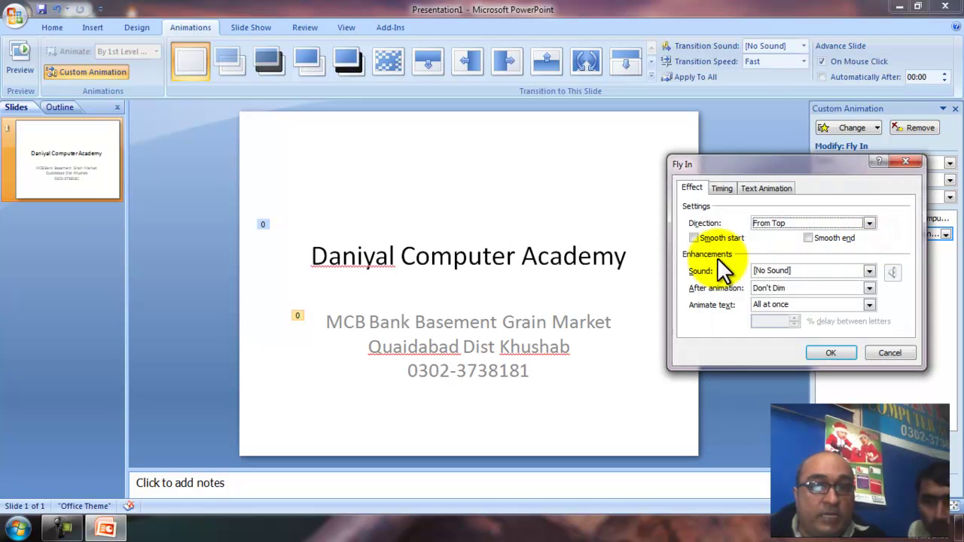
pyautogui.click(765, 305)
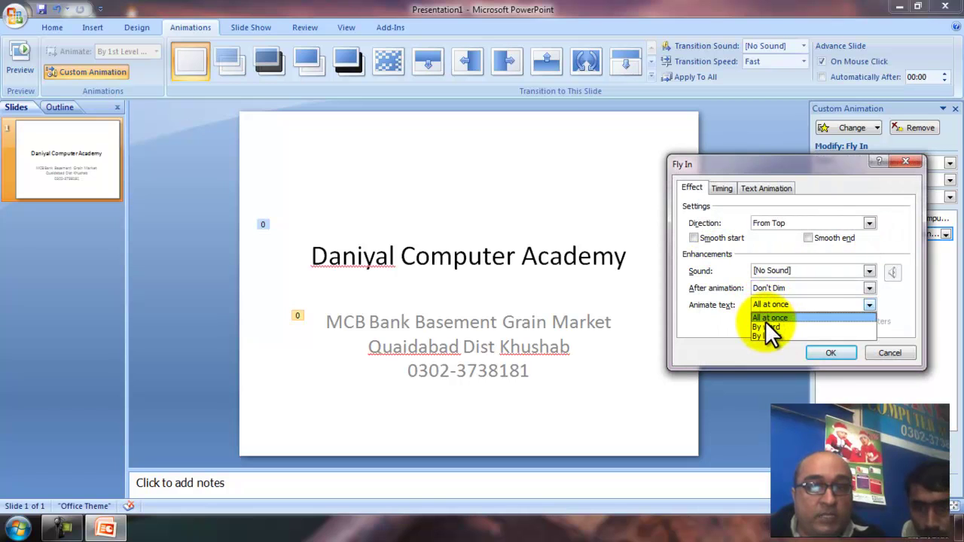
pyautogui.click(765, 325)
pyautogui.click(828, 353)
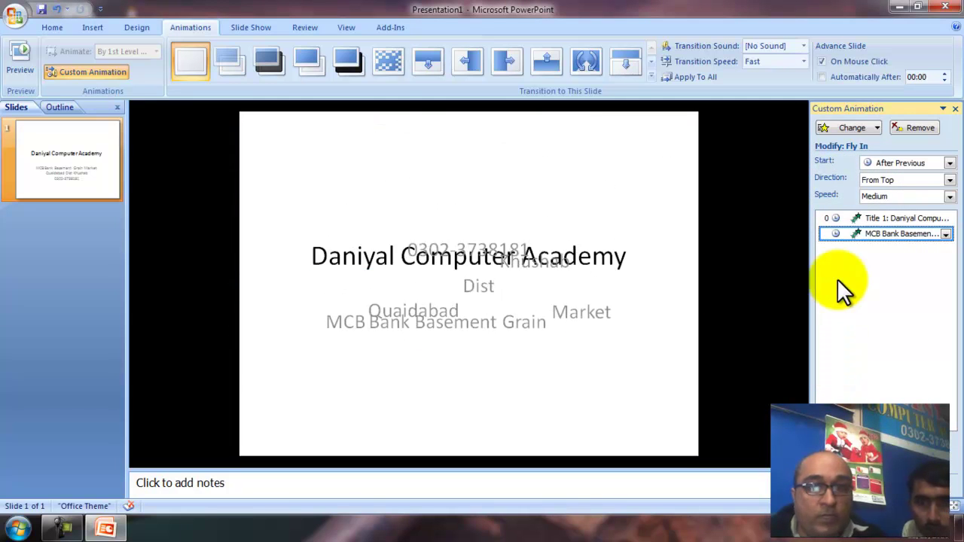
pyautogui.doubleClick(877, 234)
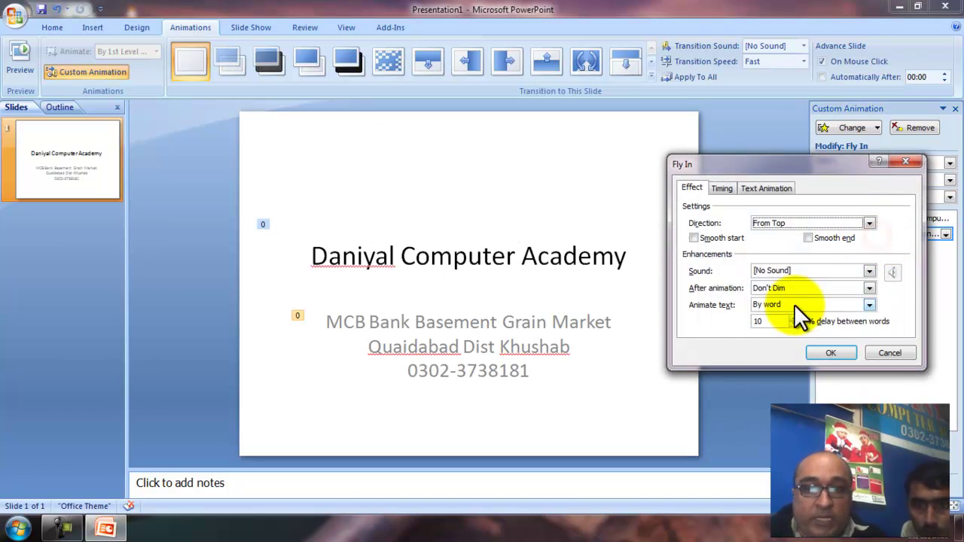
pyautogui.click(793, 318)
pyautogui.click(793, 317)
pyautogui.click(793, 318)
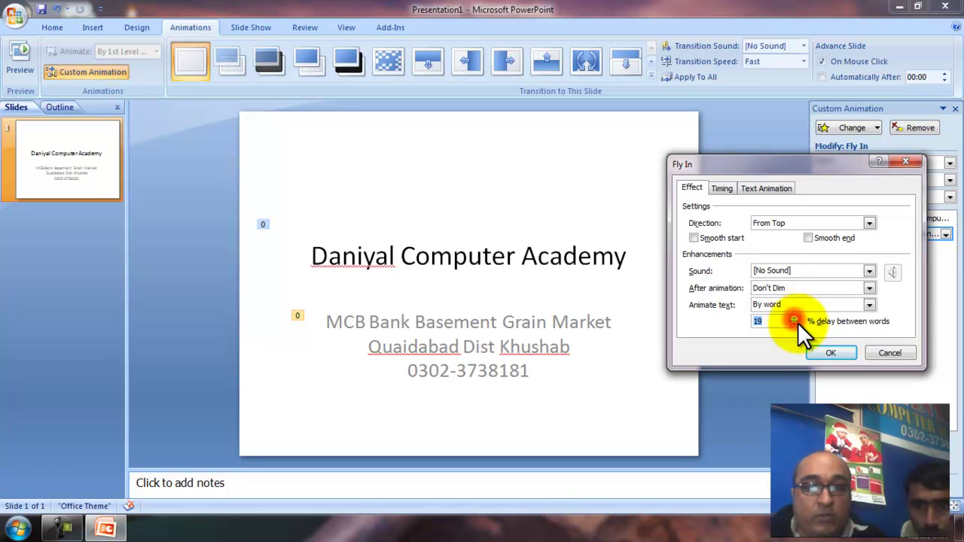
pyautogui.click(825, 354)
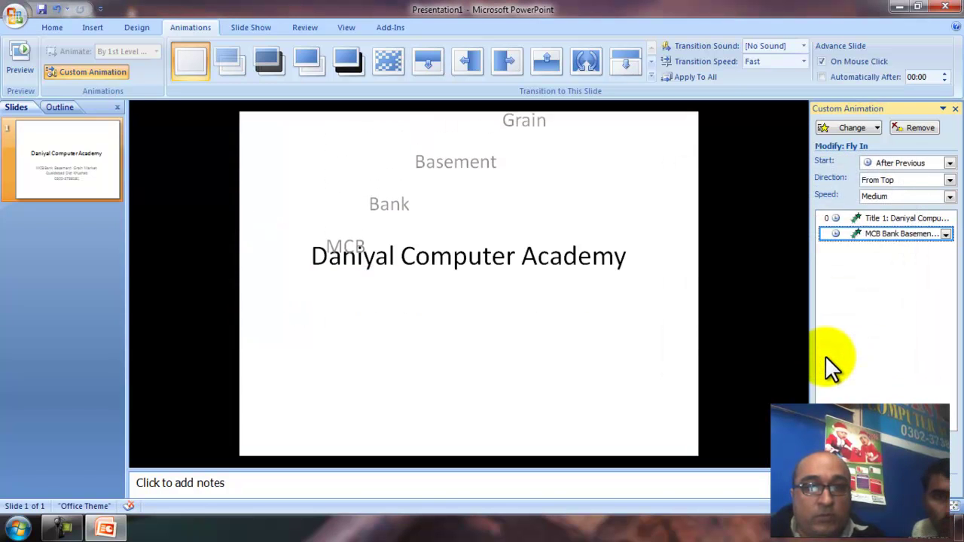
# Step: Switch the subtitle text to animate By letter with 10% delay between letters
pyautogui.doubleClick(878, 233)
pyautogui.click(786, 305)
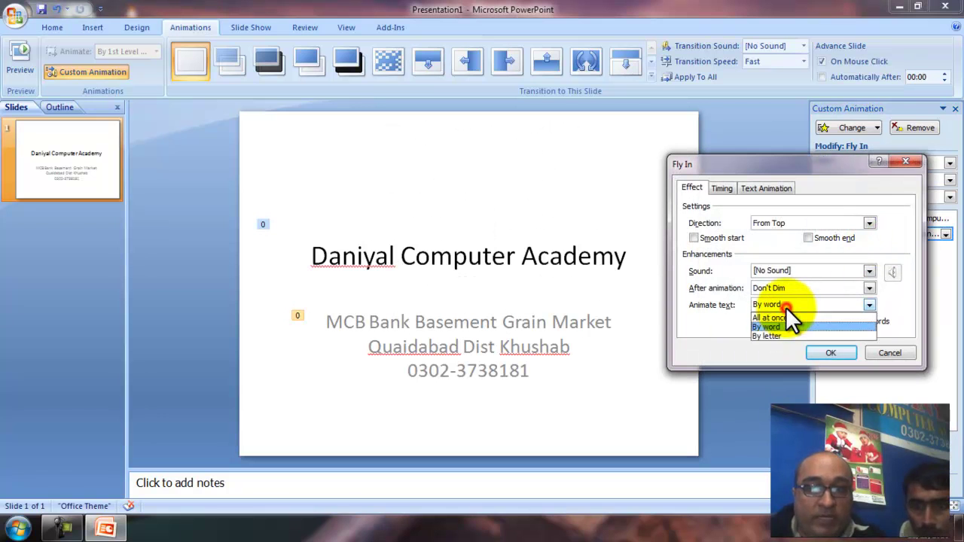
pyautogui.click(770, 334)
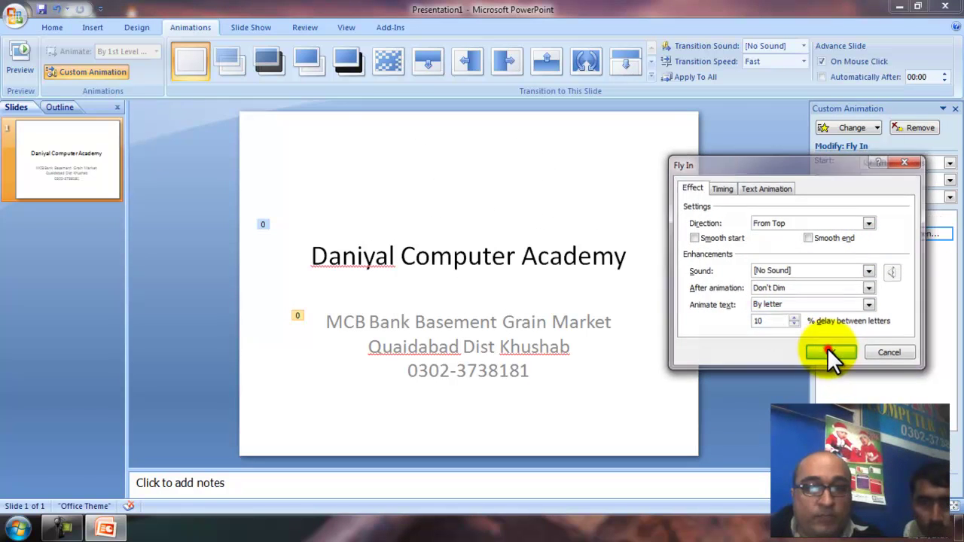
pyautogui.click(827, 349)
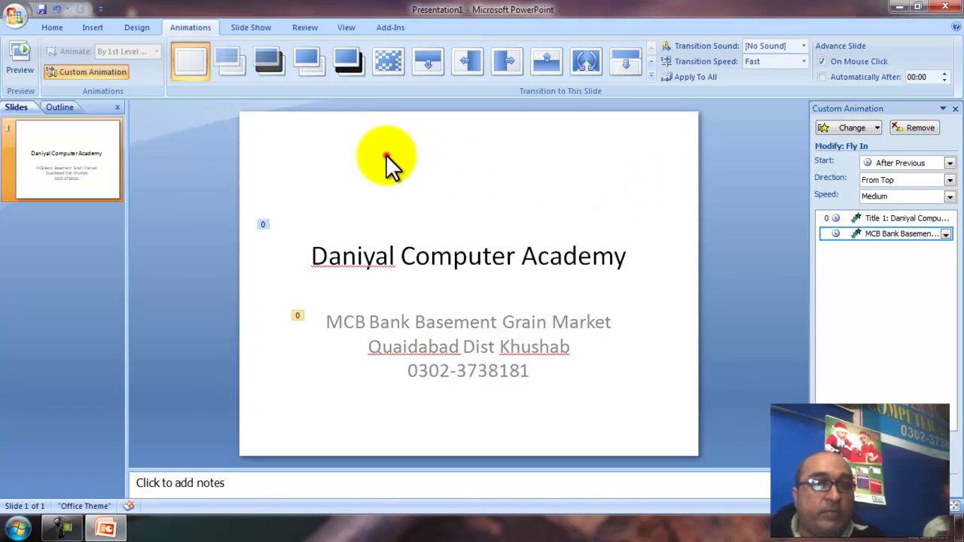
# Step: Open Format Background for the slide and try a pale green solid fill
pyautogui.rightClick(385, 154)
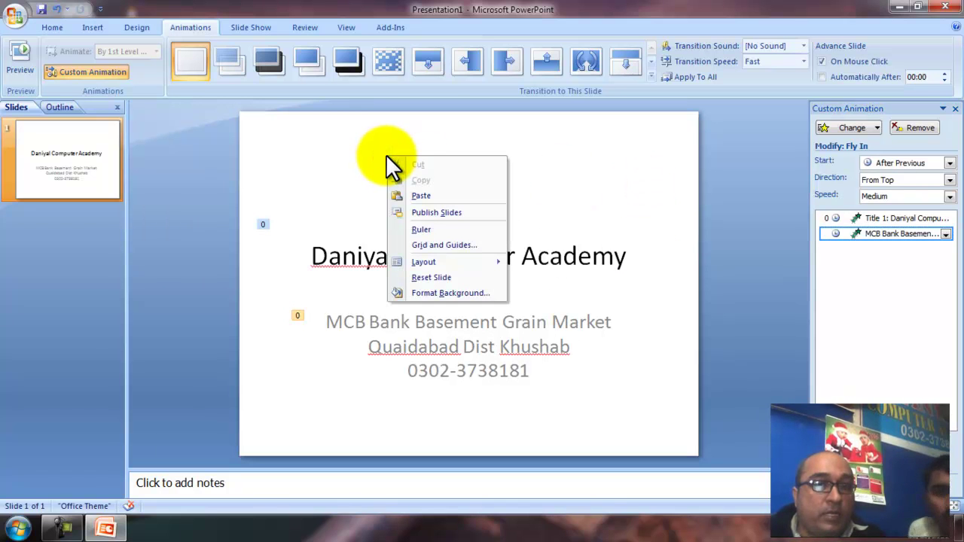
pyautogui.click(439, 292)
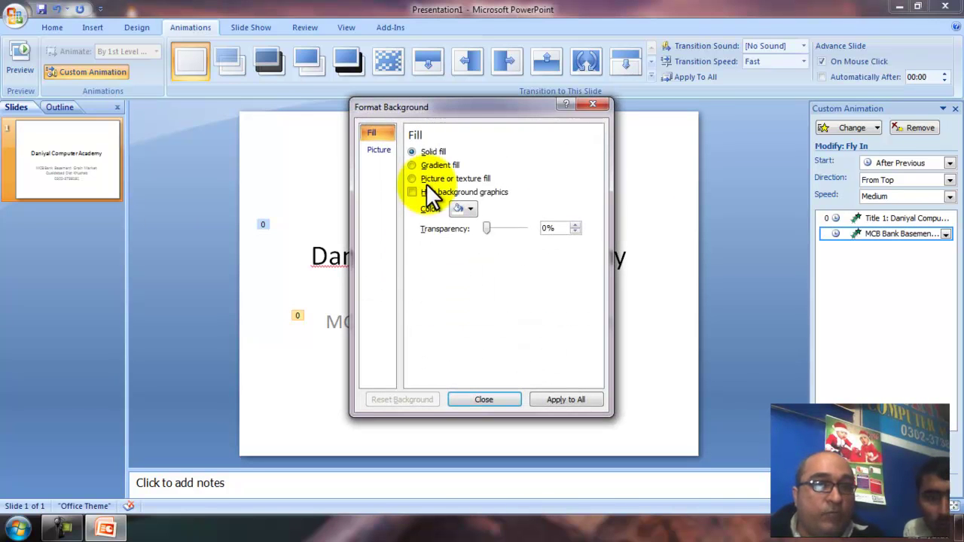
pyautogui.click(472, 211)
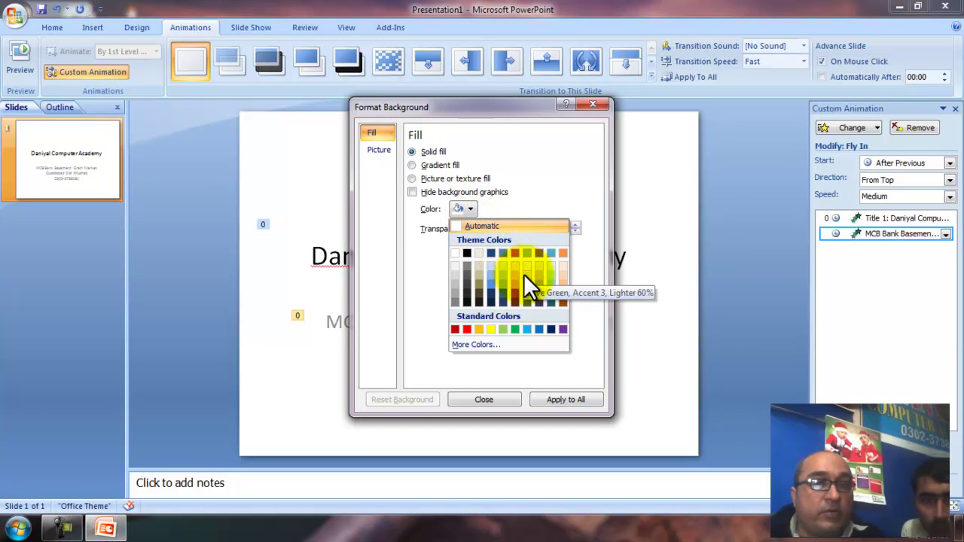
pyautogui.click(524, 273)
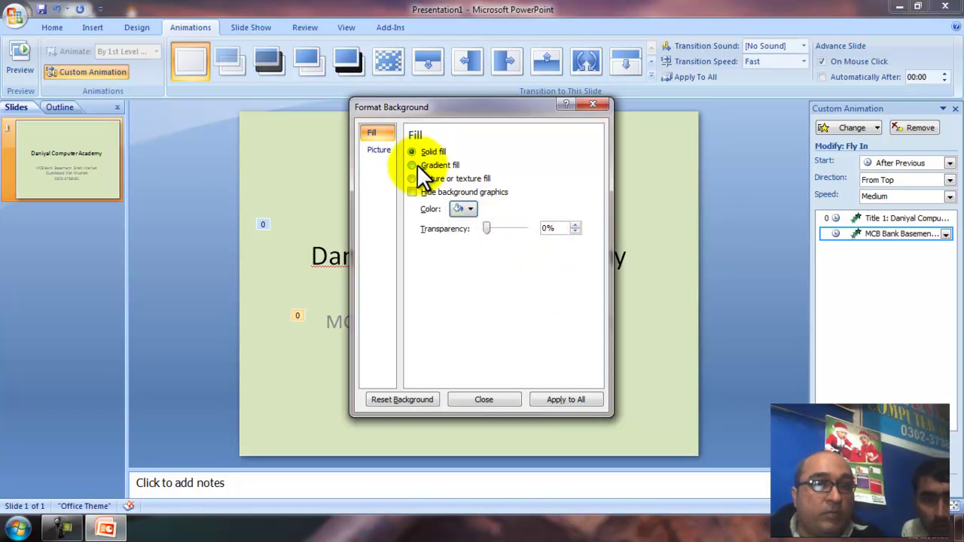
# Step: Switch to a preset navy-to-orange sunset gradient fill, applied to all slides
pyautogui.click(414, 164)
pyautogui.click(487, 209)
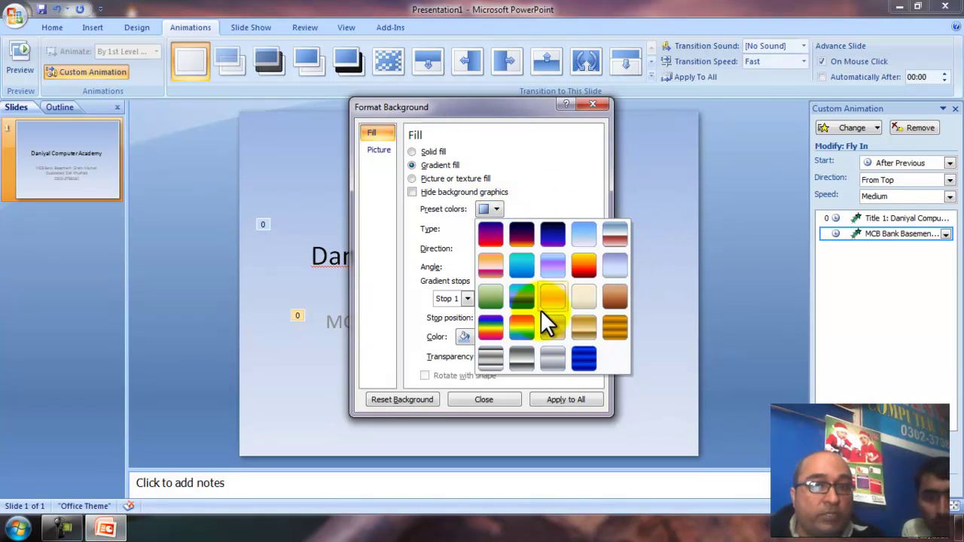
pyautogui.click(522, 235)
pyautogui.click(573, 399)
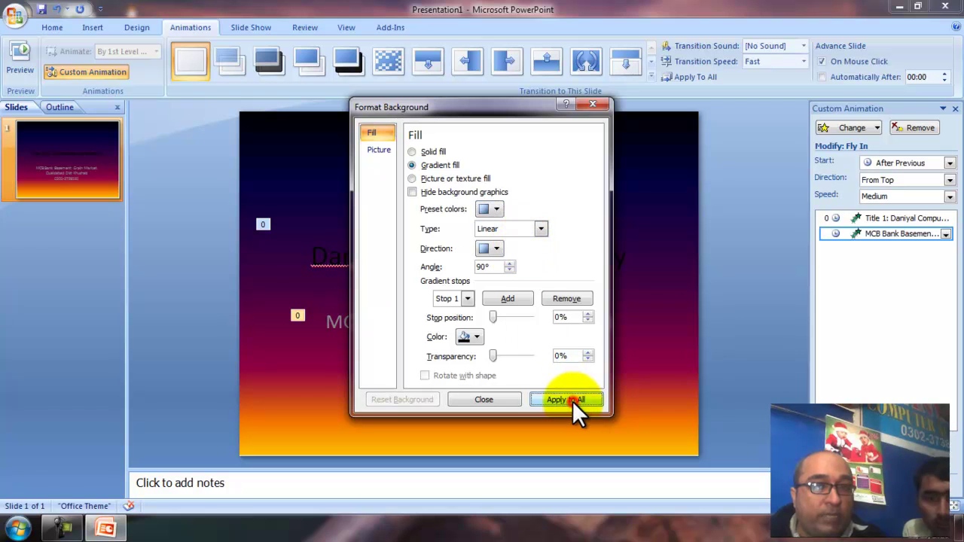
pyautogui.click(479, 401)
# Step: Make the title 'Daniyal Computer Academy' yellow Arial Black
pyautogui.click(423, 260)
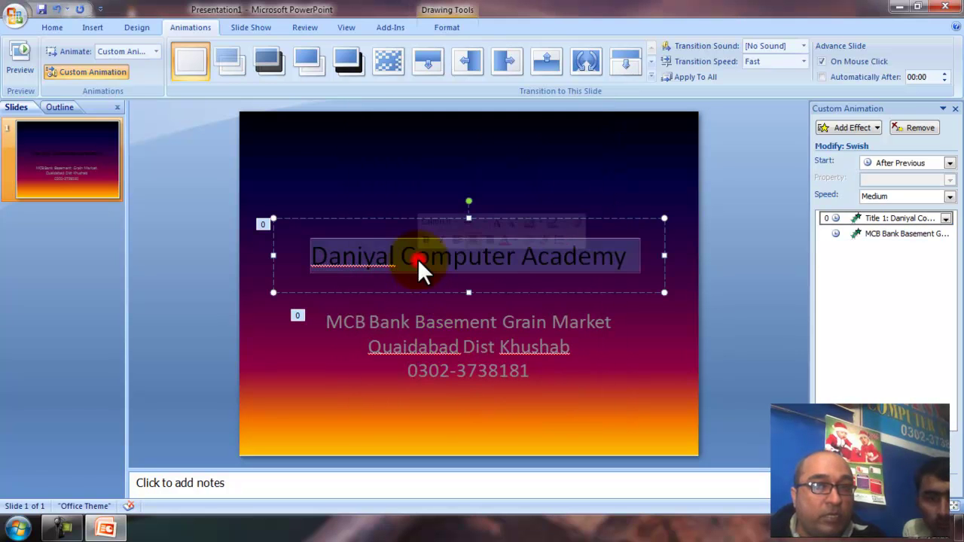
pyautogui.click(51, 24)
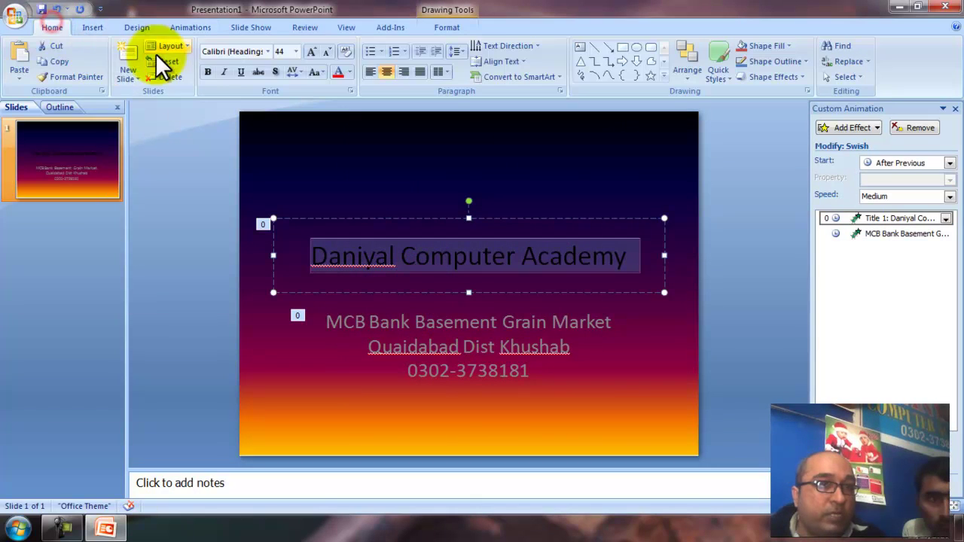
pyautogui.click(269, 52)
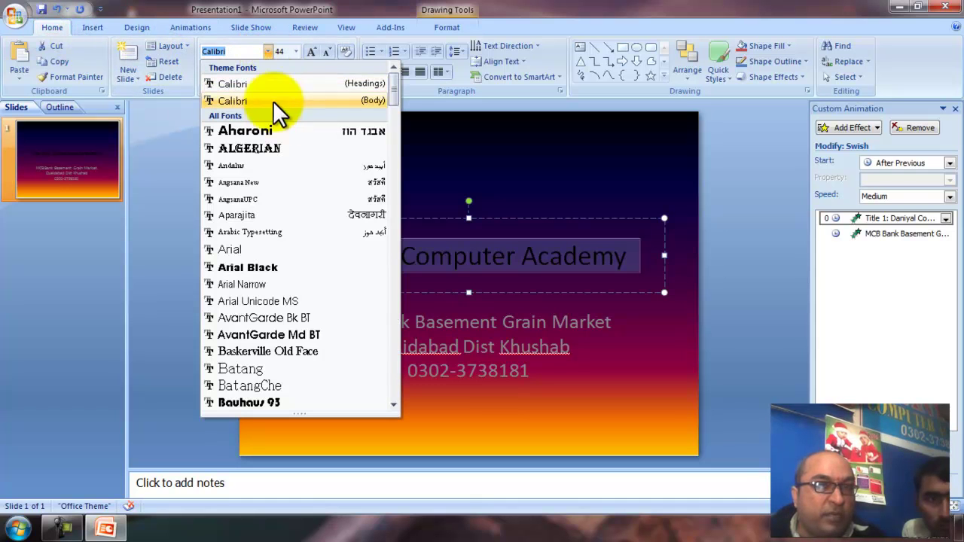
pyautogui.click(262, 269)
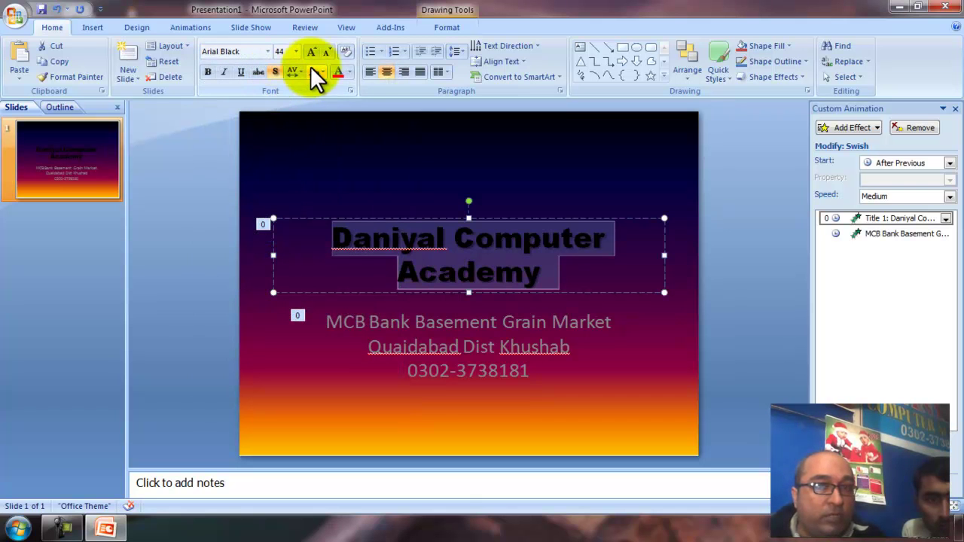
pyautogui.click(348, 70)
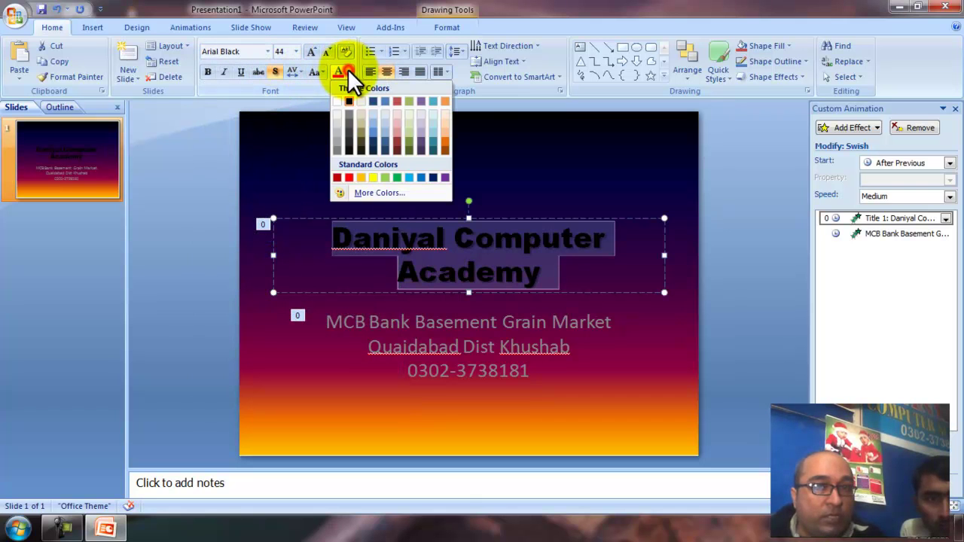
pyautogui.click(373, 178)
# Step: Widen the title box on both sides so the title fits on one line
pyautogui.moveTo(273, 257); pyautogui.dragTo(246, 257)
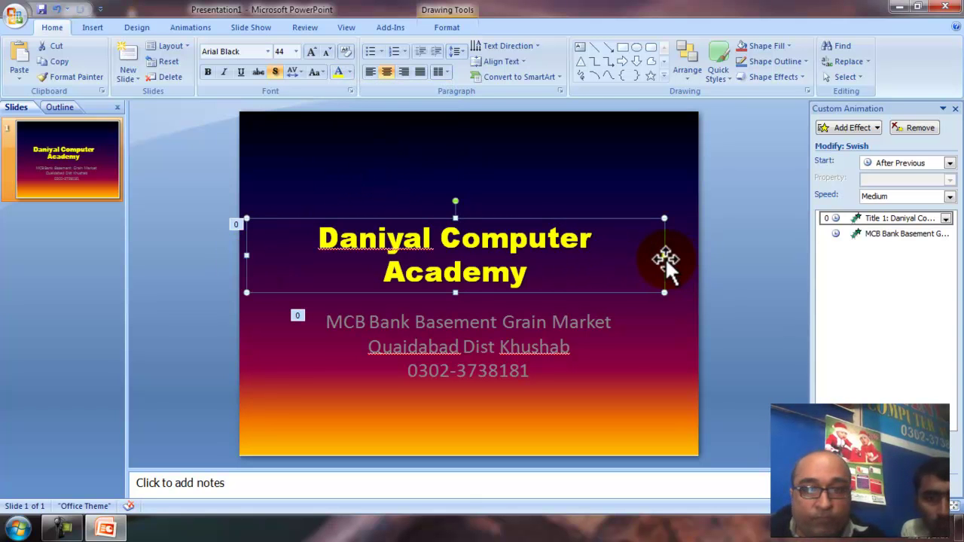
pyautogui.moveTo(666, 256); pyautogui.dragTo(697, 256)
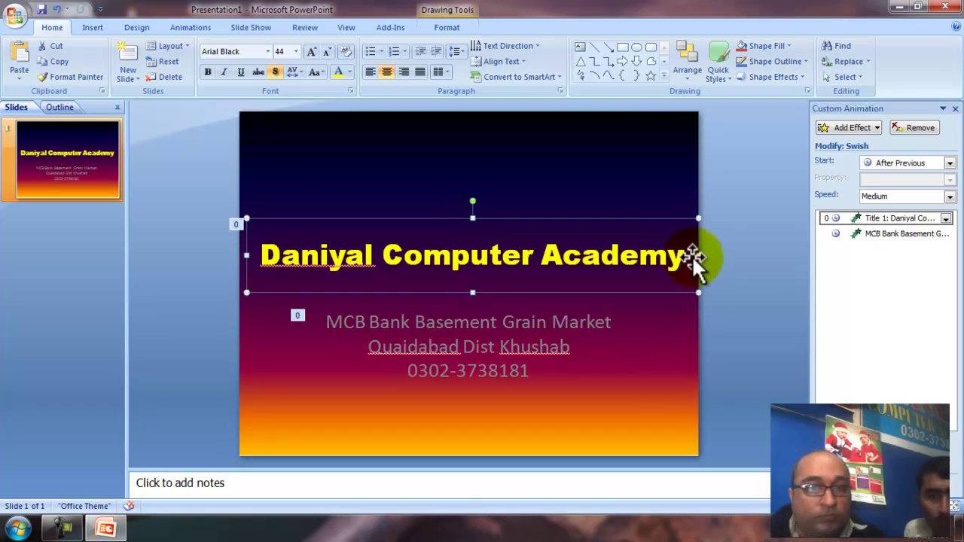
pyautogui.click(390, 334)
# Step: Give all three subtitle lines a text shadow and yellow font colour
pyautogui.click(329, 320)
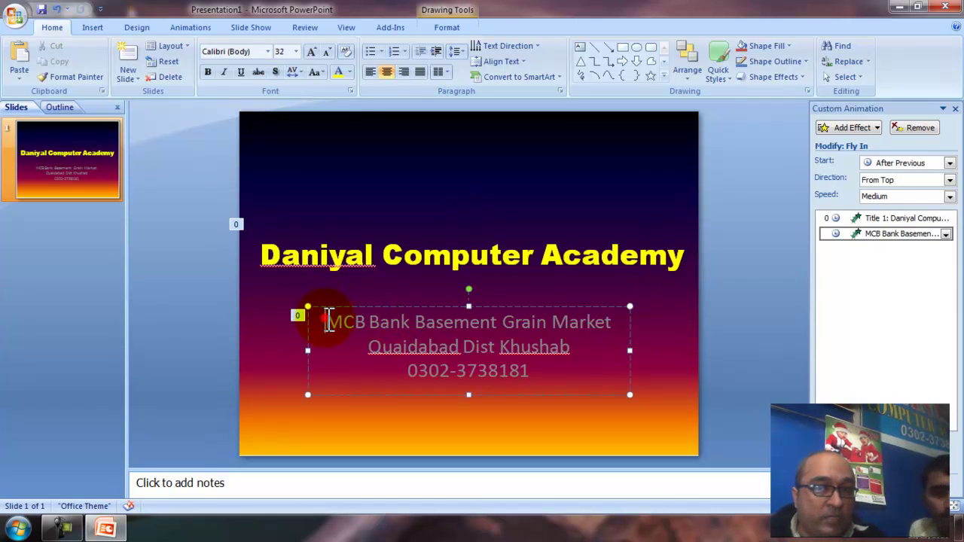
pyautogui.moveTo(329, 320); pyautogui.dragTo(536, 370)
pyautogui.click(275, 72)
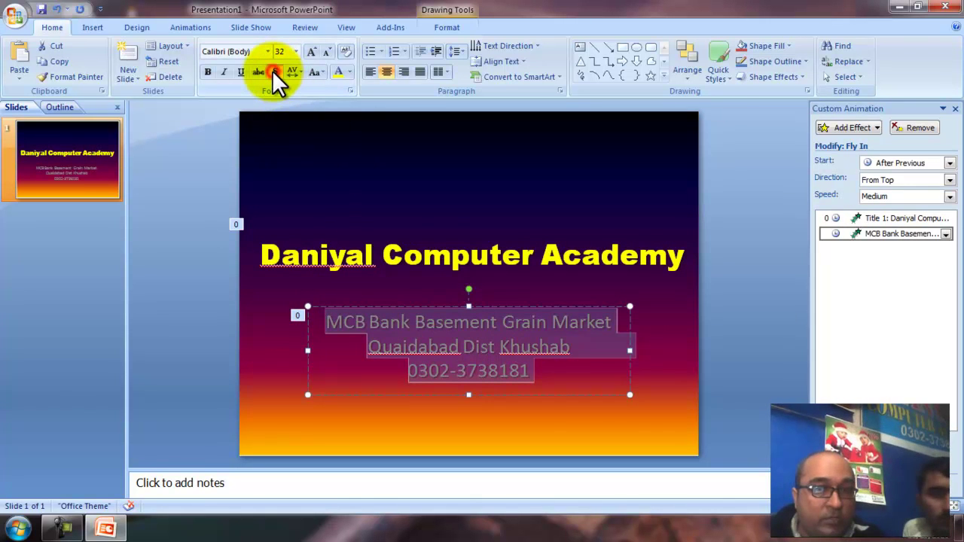
pyautogui.click(348, 73)
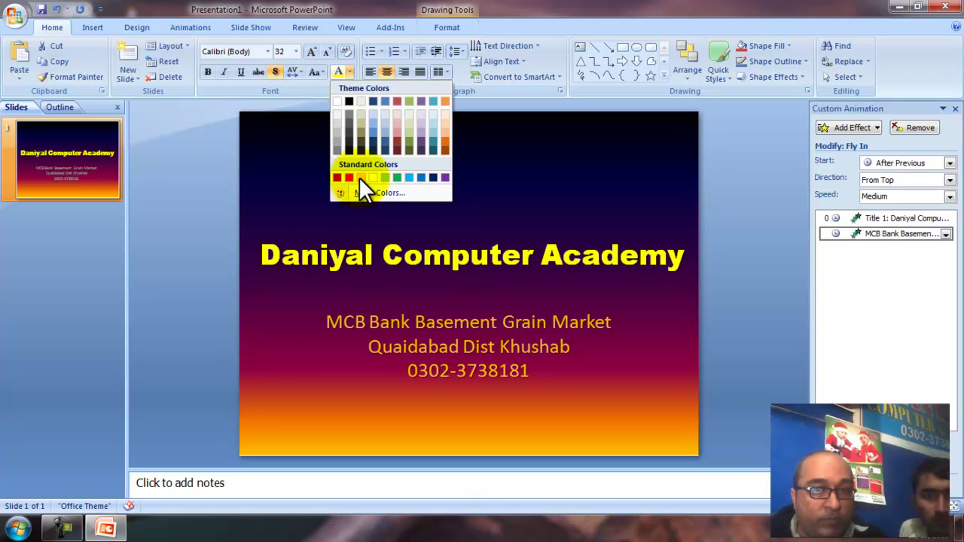
pyautogui.click(369, 178)
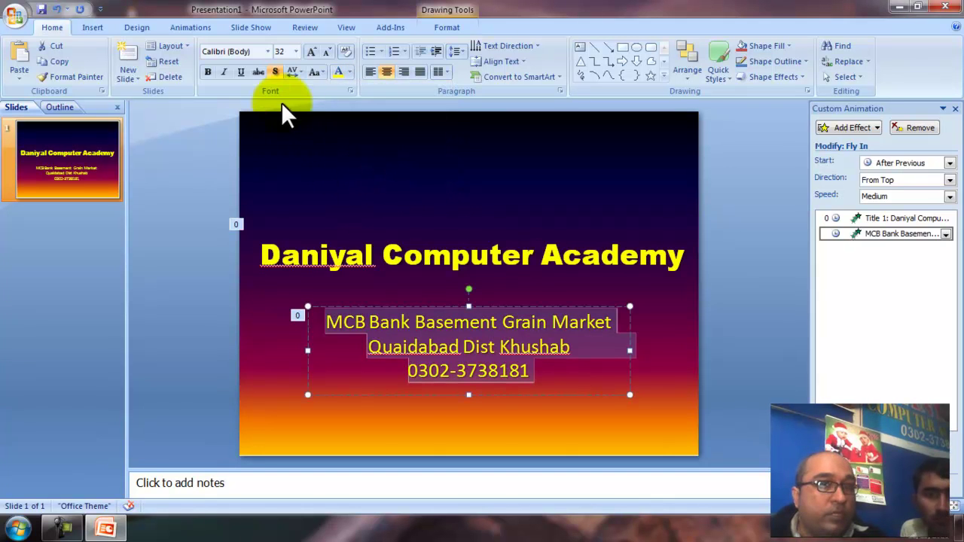
# Step: Set the subtitle font to Cooper Black at 32 pt
pyautogui.click(267, 48)
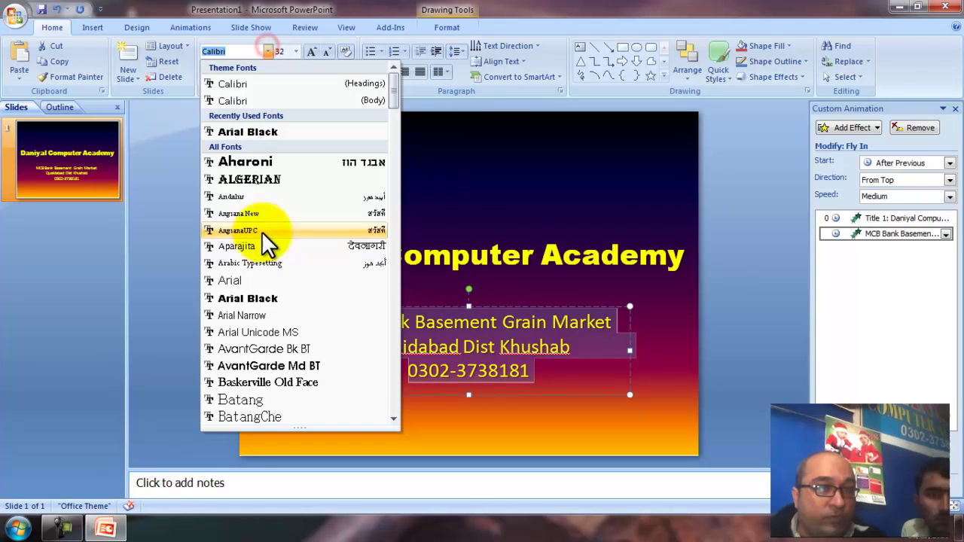
pyautogui.click(393, 372)
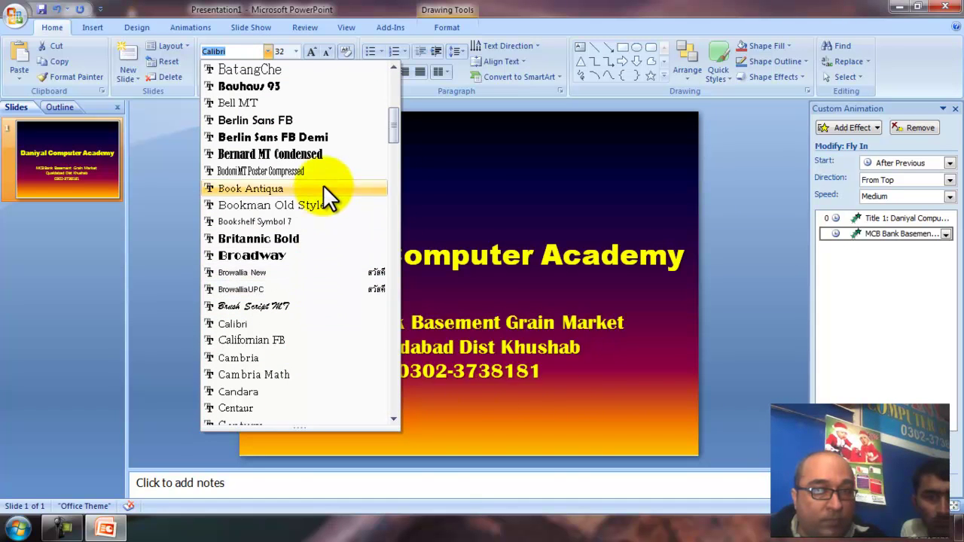
pyautogui.click(321, 174)
pyautogui.click(313, 53)
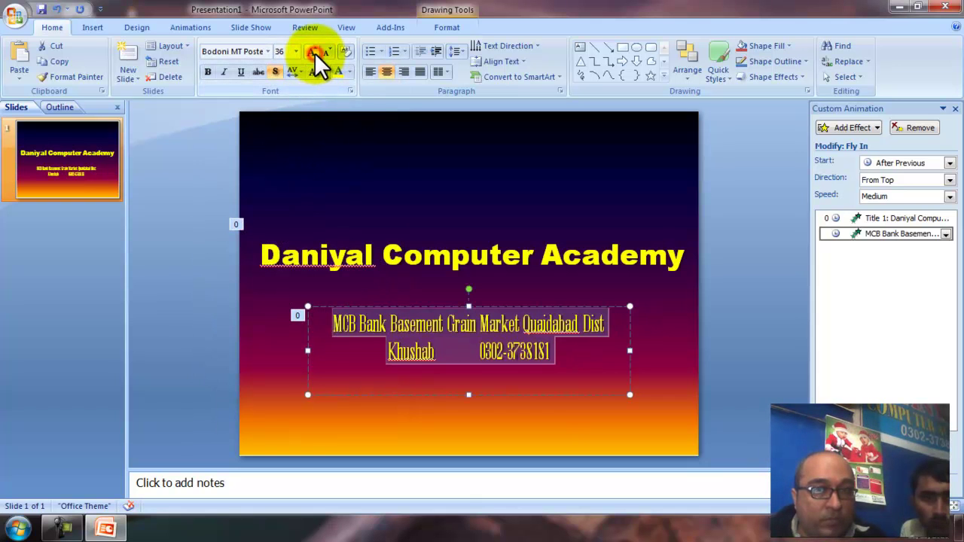
pyautogui.click(324, 52)
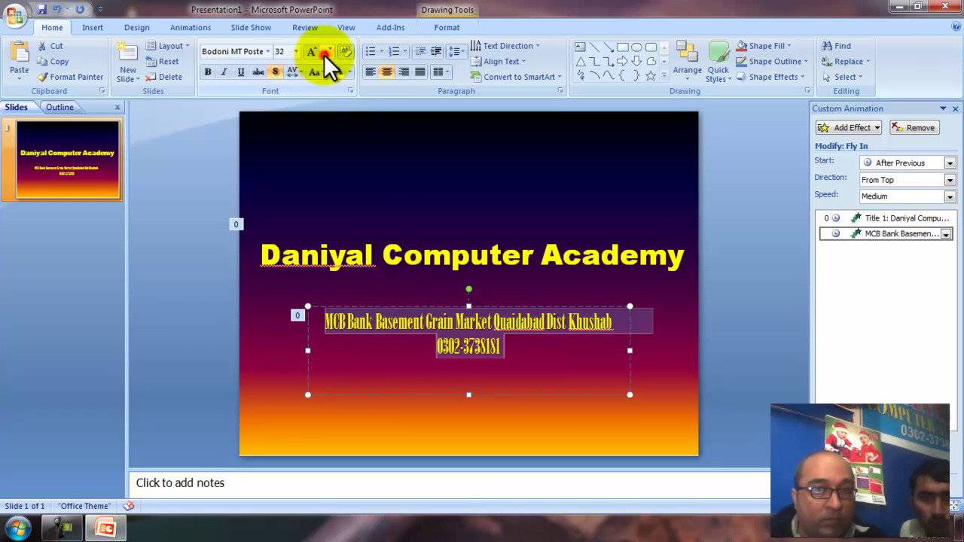
pyautogui.click(268, 51)
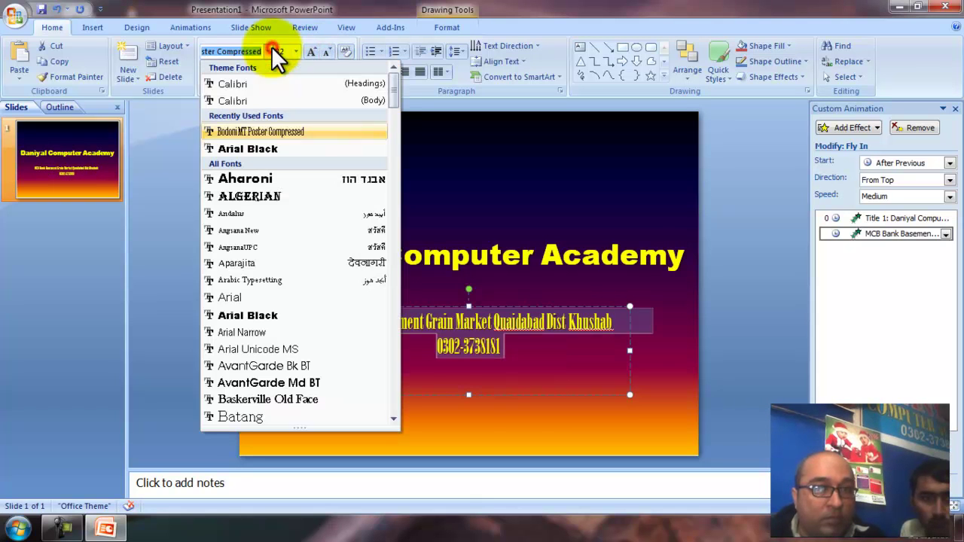
pyautogui.click(397, 368)
pyautogui.click(397, 368)
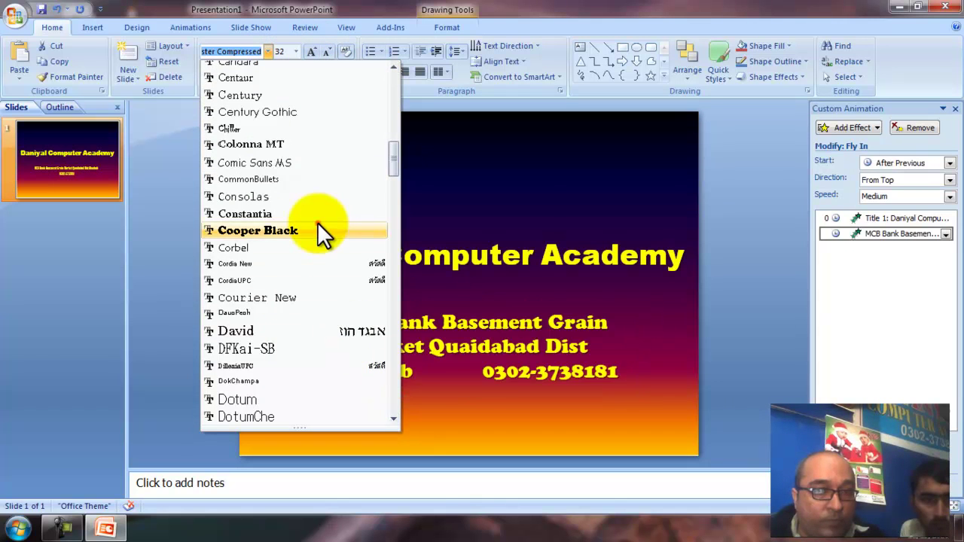
pyautogui.click(317, 228)
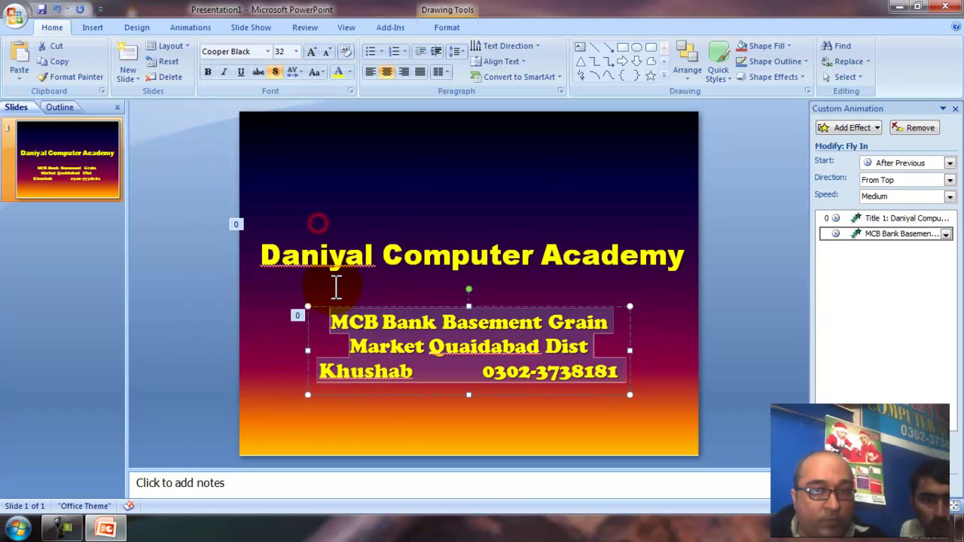
# Step: Widen the subtitle box so Khushab joins line two, then start the slide show
pyautogui.click(296, 350)
pyautogui.moveTo(298, 352); pyautogui.dragTo(288, 352)
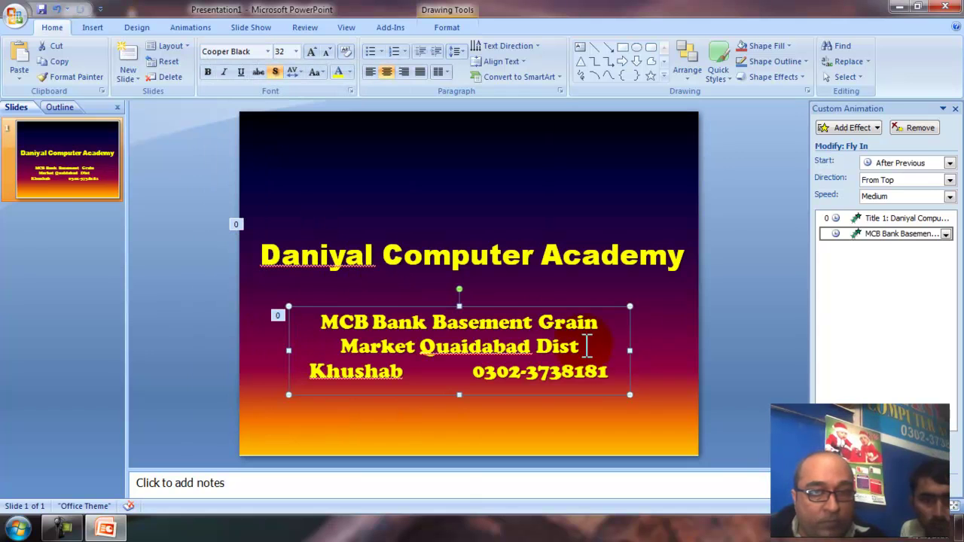
pyautogui.moveTo(631, 350); pyautogui.dragTo(653, 350)
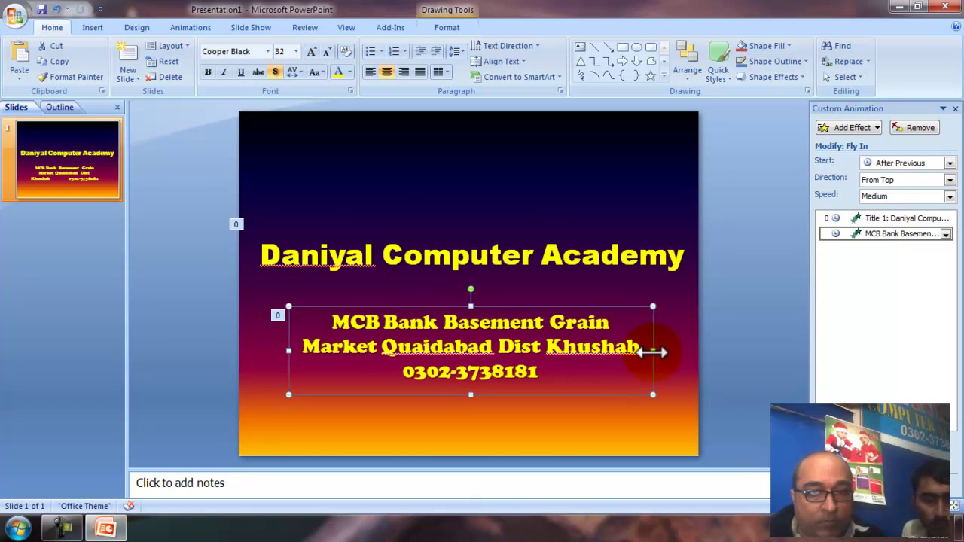
pyautogui.press('F5')
# Step: Watch the slide show, then click through to the end and exit to Normal view
pyautogui.click(570, 396)
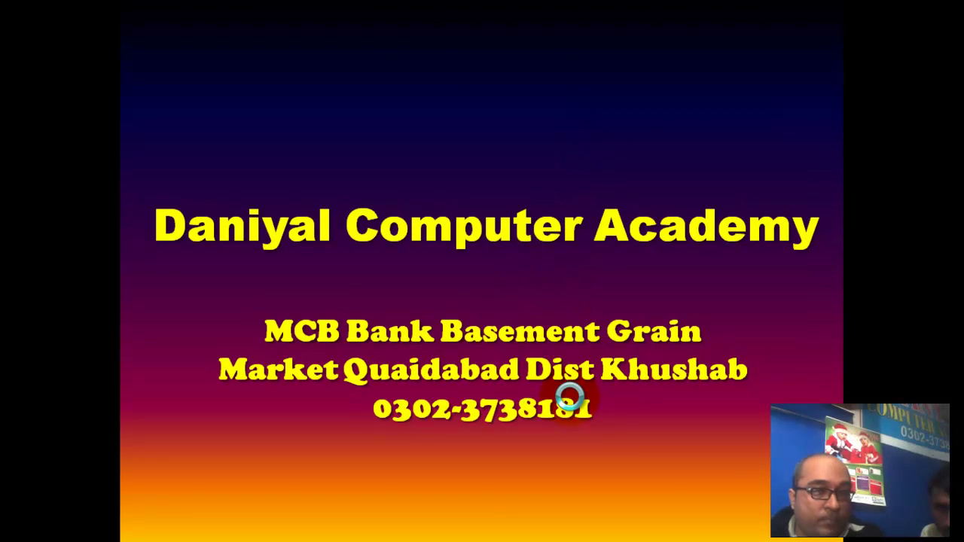
pyautogui.click(570, 395)
pyautogui.click(569, 395)
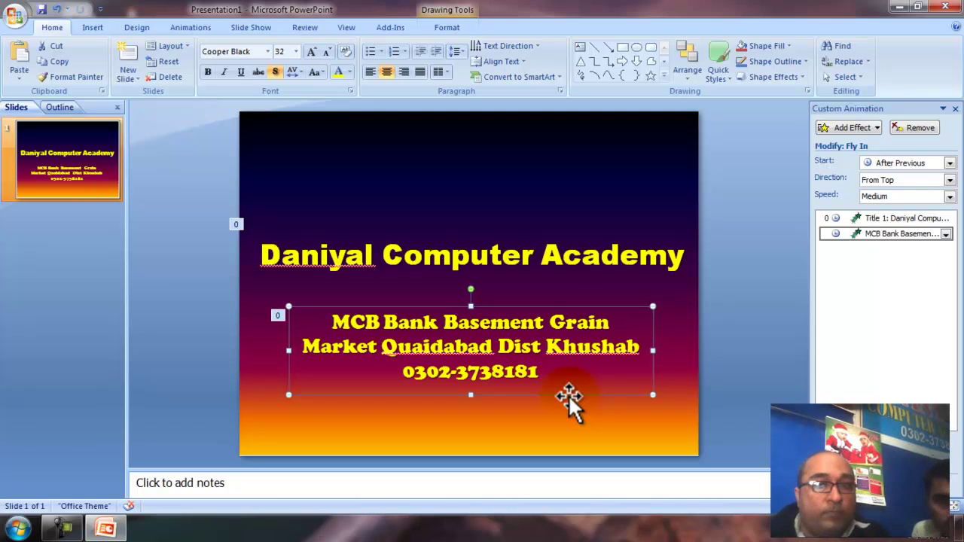
# Step: Save the presentation in Documents as 'Daniyal Computer Academy Lecture No 1 MS POWERPOINT'
pyautogui.click(14, 16)
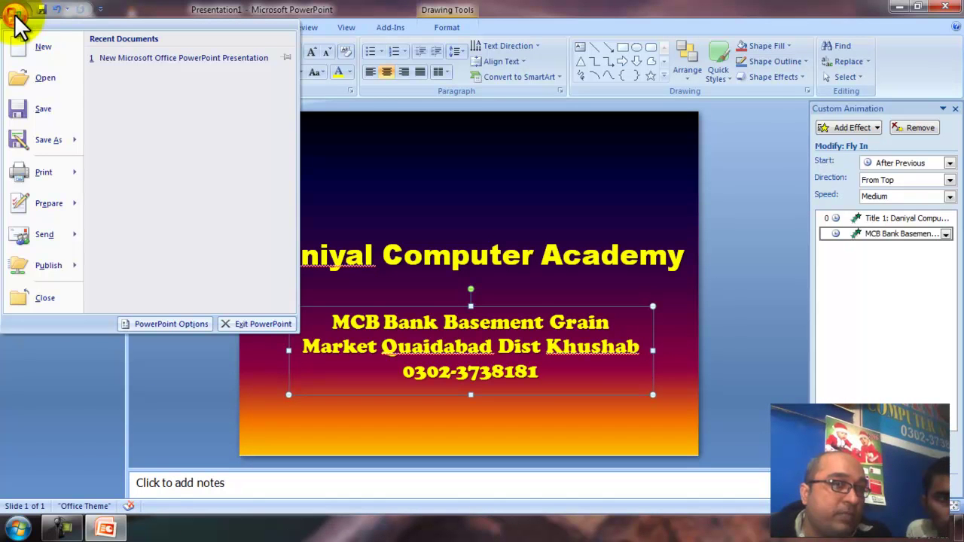
pyautogui.click(36, 112)
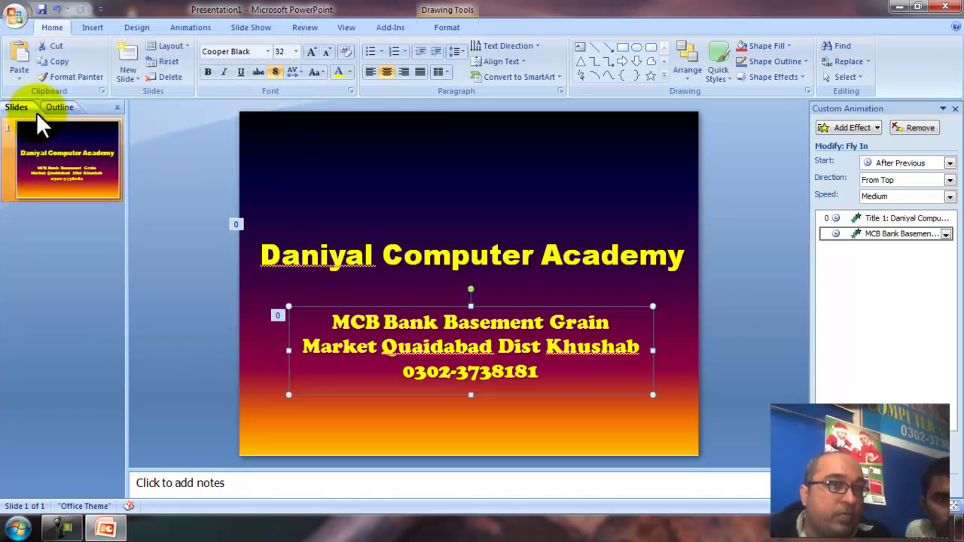
pyautogui.click(234, 240)
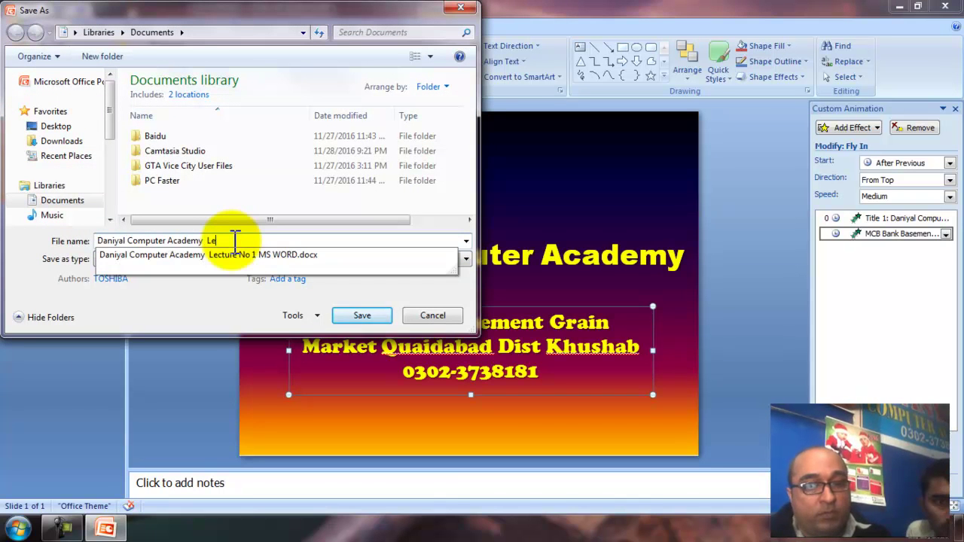
pyautogui.write('re')
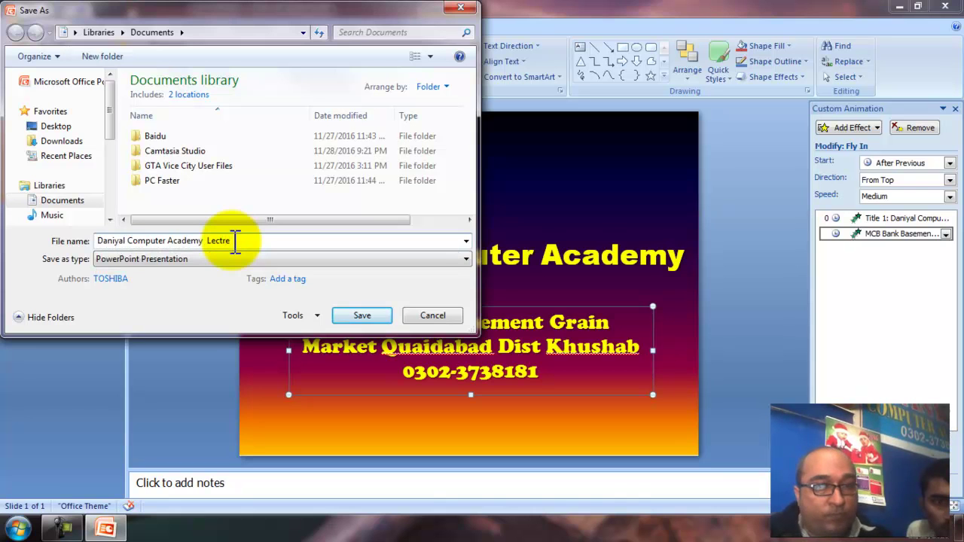
pyautogui.press('BackSpace')
pyautogui.press('BackSpace')
pyautogui.write('ure No 1 MS')
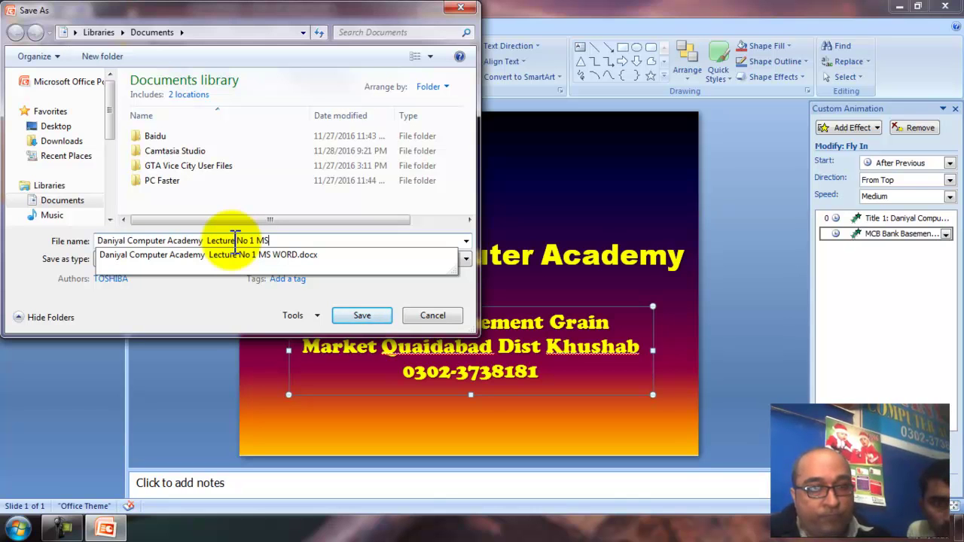
pyautogui.write('POWERPOINT')
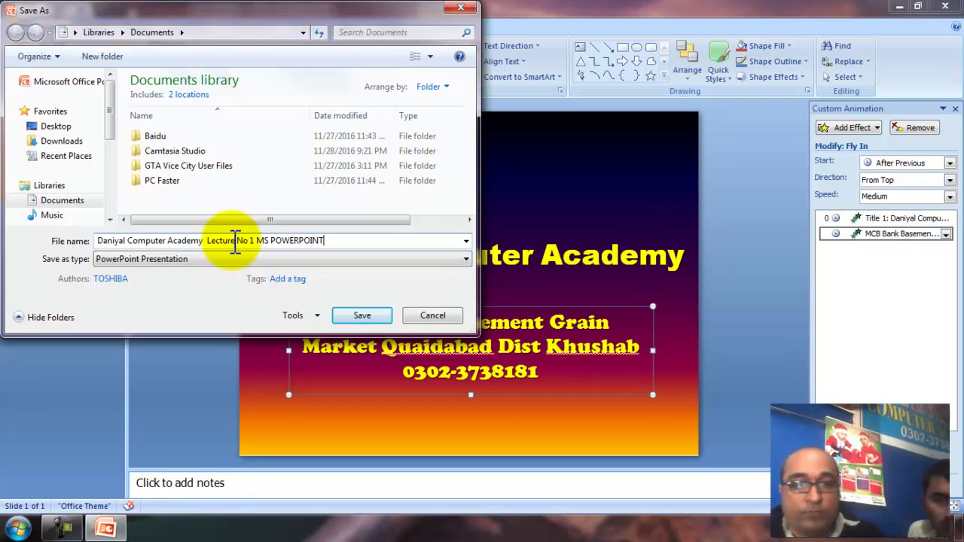
pyautogui.press('Return')
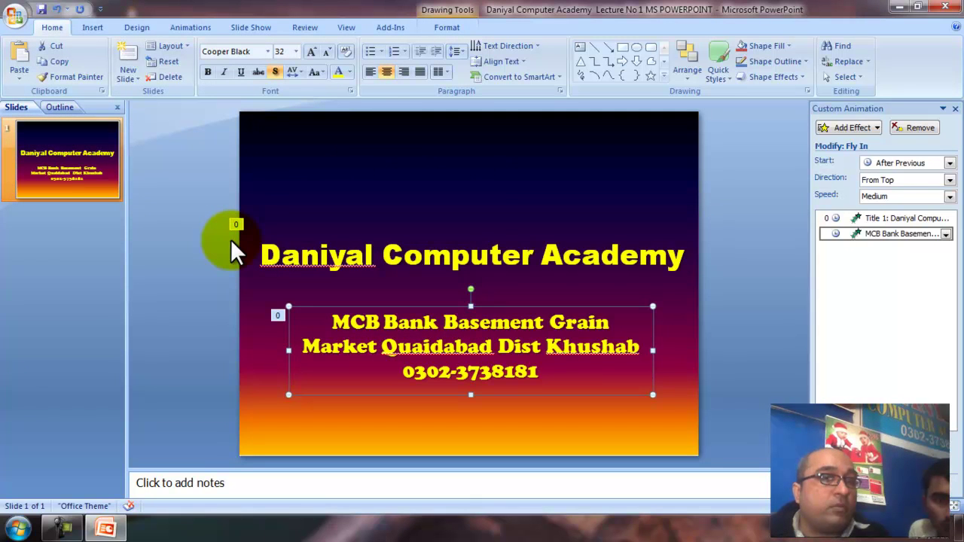
# Step: Close PowerPoint and reopen the Lecture No 1 MS POWERPOINT file from My Documents
pyautogui.click(946, 7)
pyautogui.click(945, 9)
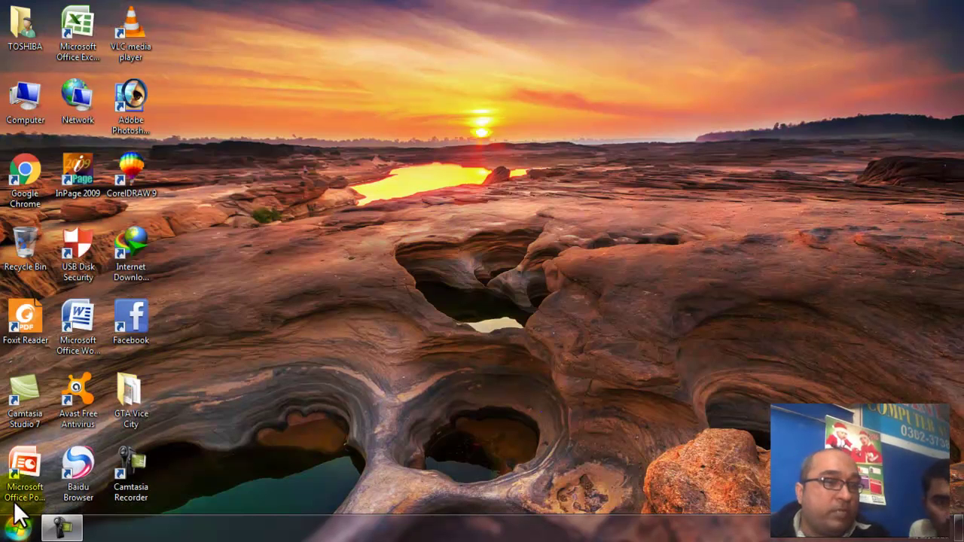
pyautogui.doubleClick(30, 16)
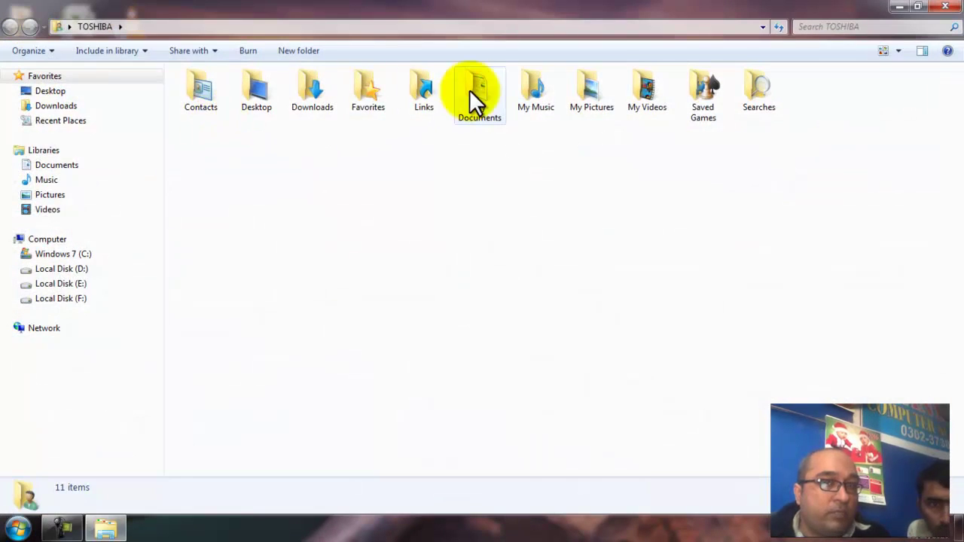
pyautogui.doubleClick(482, 92)
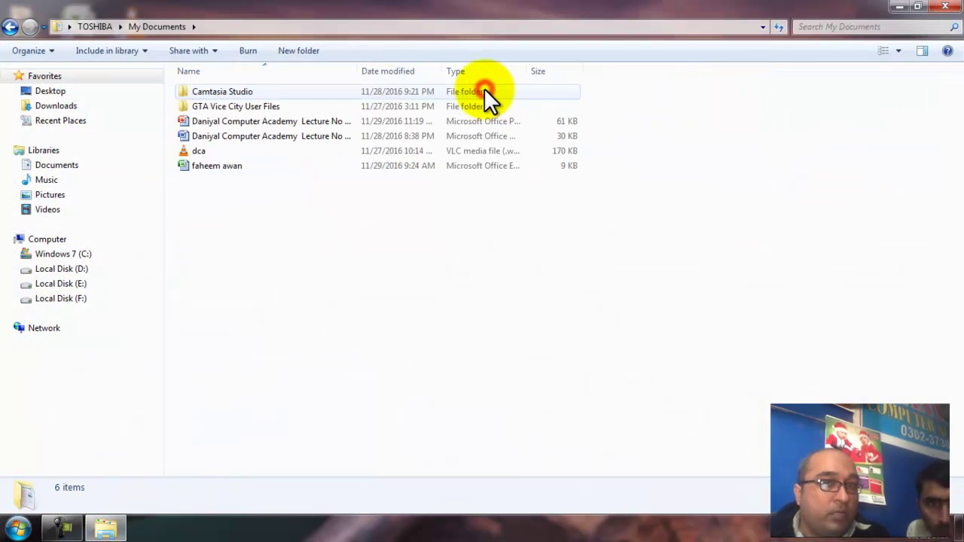
pyautogui.doubleClick(218, 124)
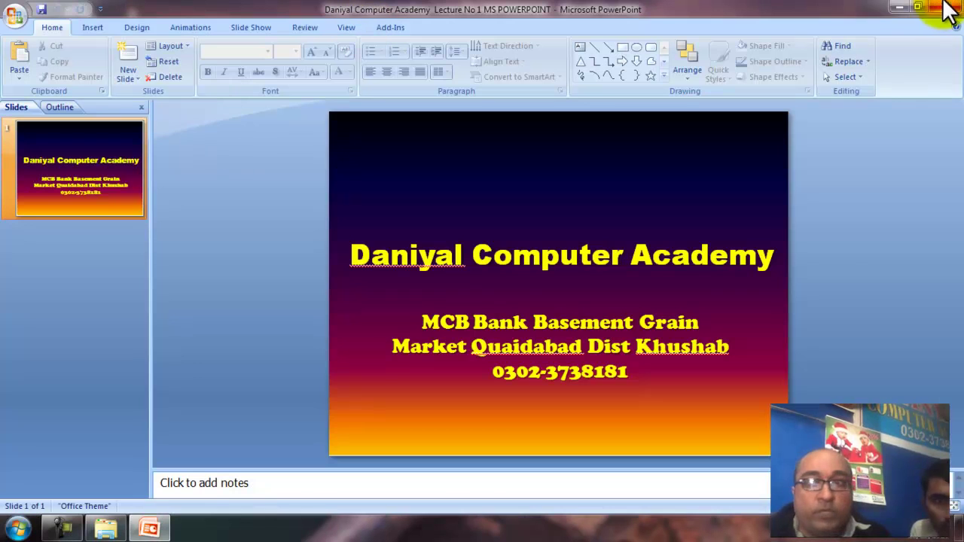
# Step: Relaunch PowerPoint 2007 from Start > All Programs > Microsoft Office and show recent documents
pyautogui.click(953, 9)
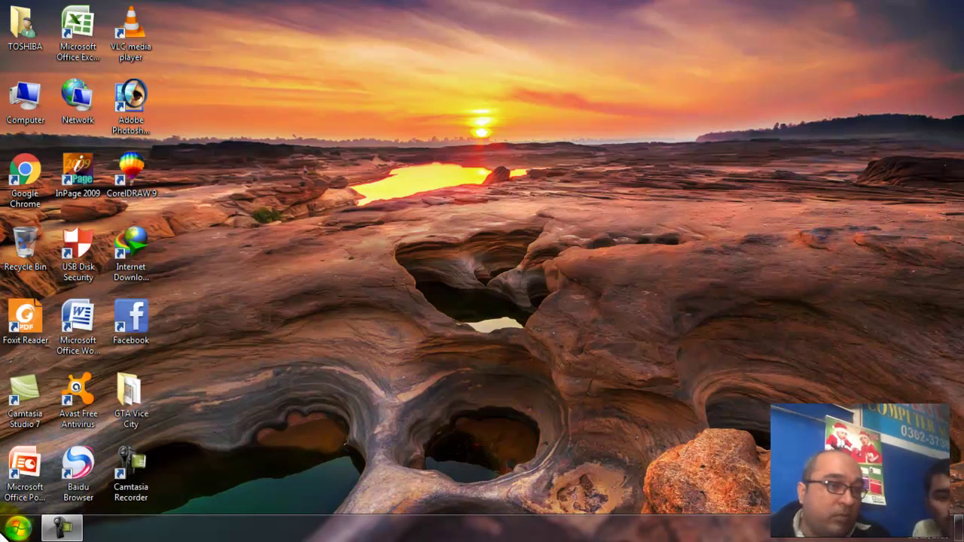
pyautogui.click(4, 530)
pyautogui.click(43, 461)
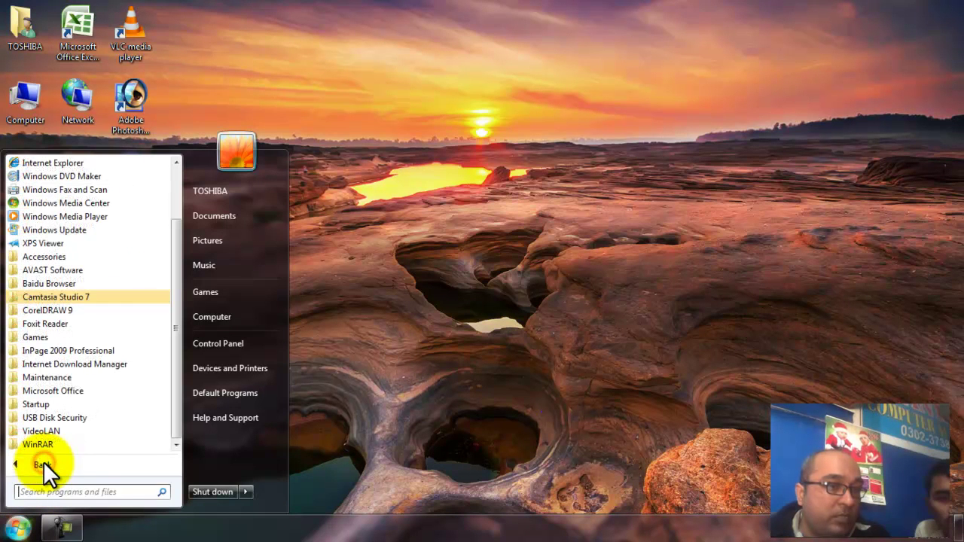
pyautogui.click(90, 391)
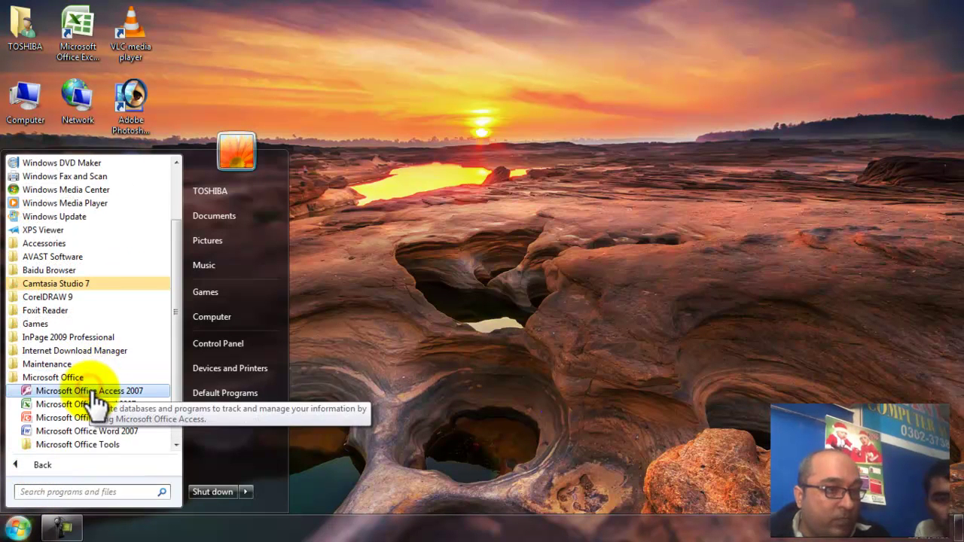
pyautogui.click(94, 420)
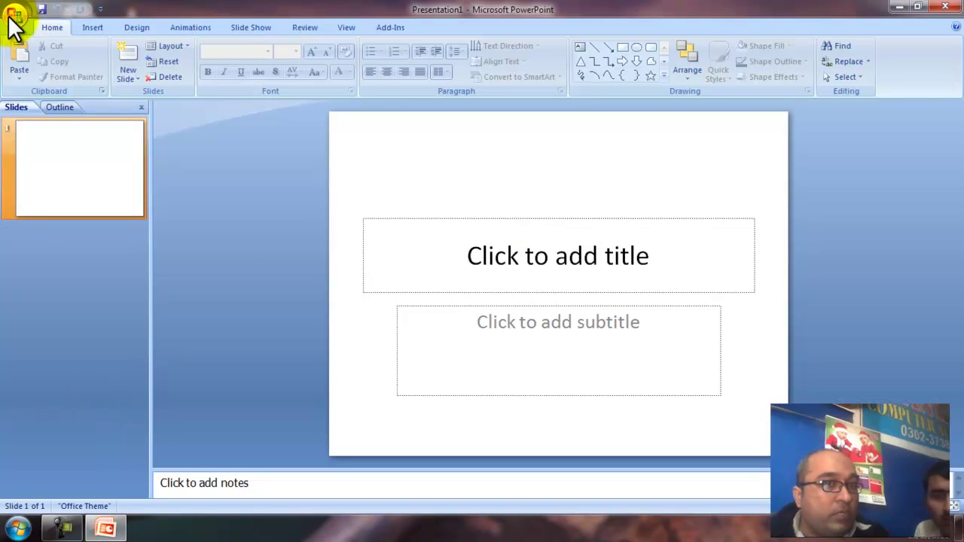
pyautogui.click(11, 16)
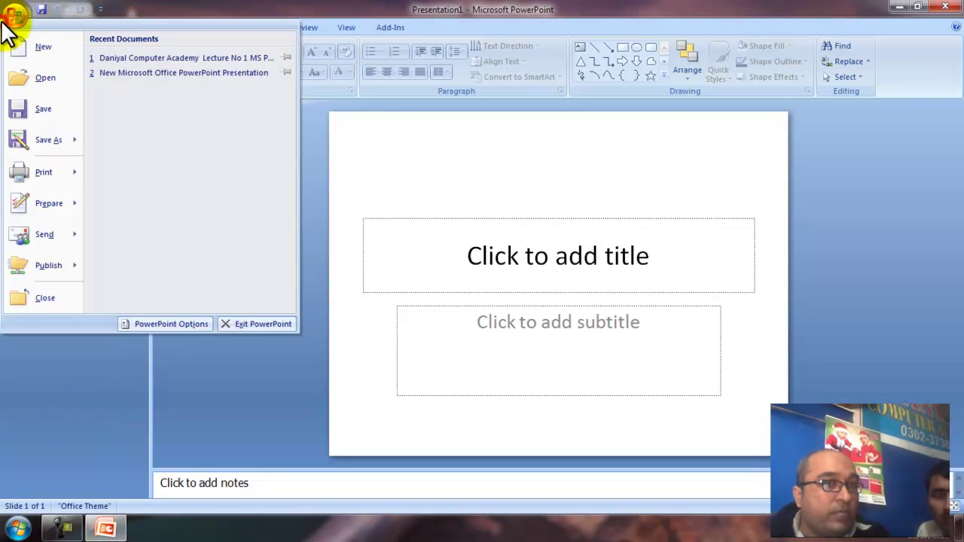
# Step: Open the recent Lecture No 1 presentation and briefly preview its slide show
pyautogui.click(131, 60)
pyautogui.press('F5')
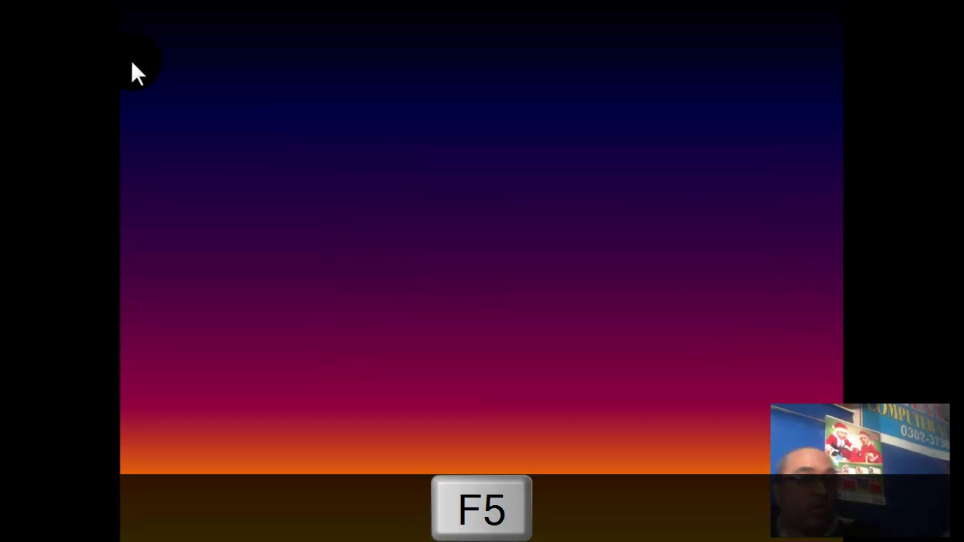
pyautogui.press('Escape')
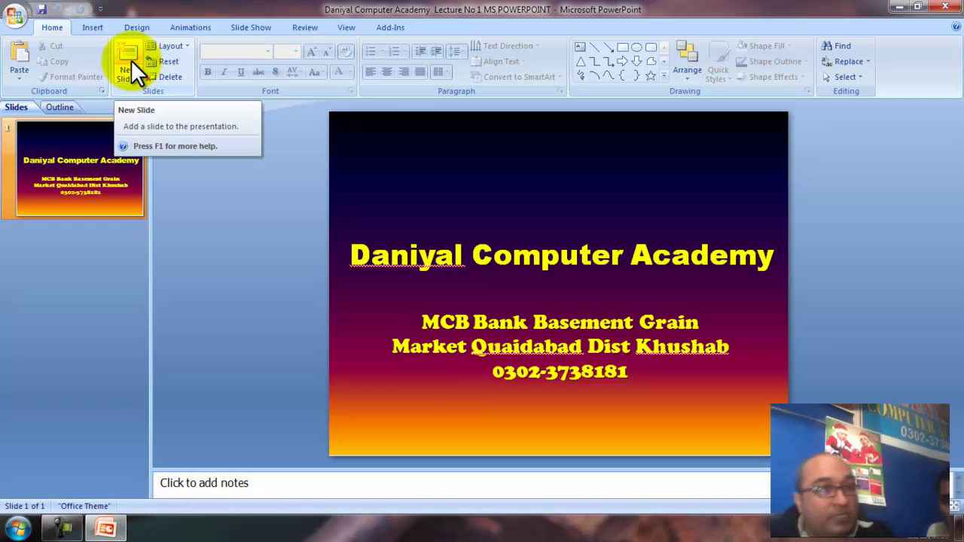
# Step: Set up the slide show to loop continuously until Esc
pyautogui.click(249, 28)
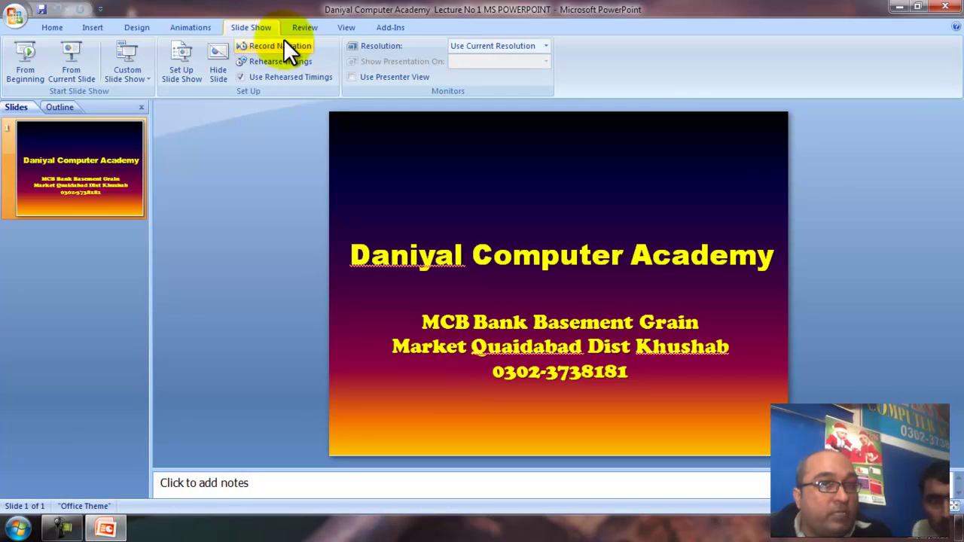
pyautogui.click(188, 81)
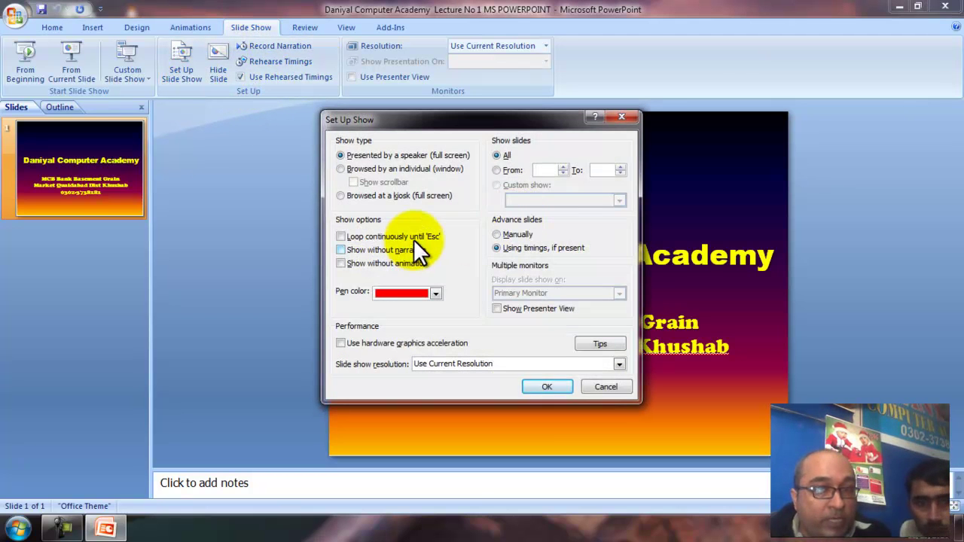
pyautogui.click(342, 236)
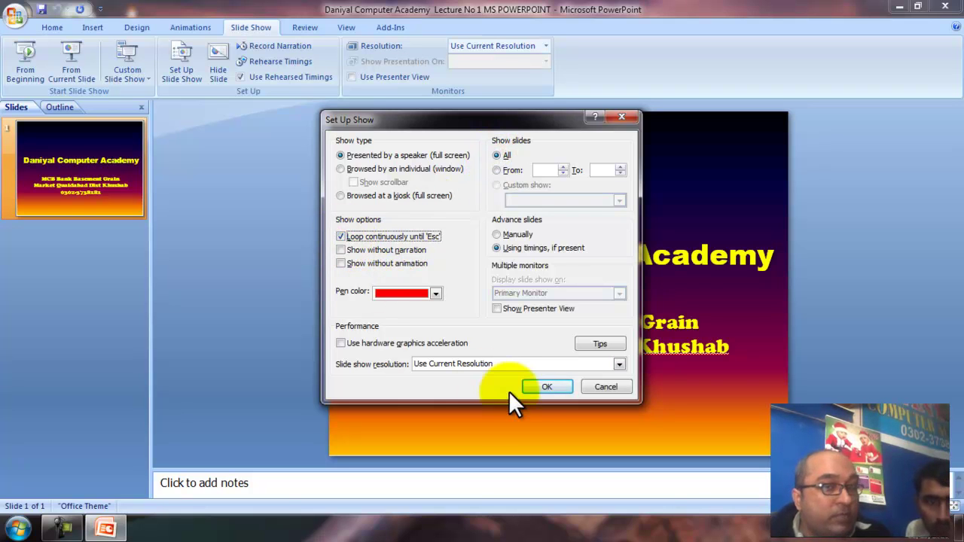
pyautogui.click(539, 384)
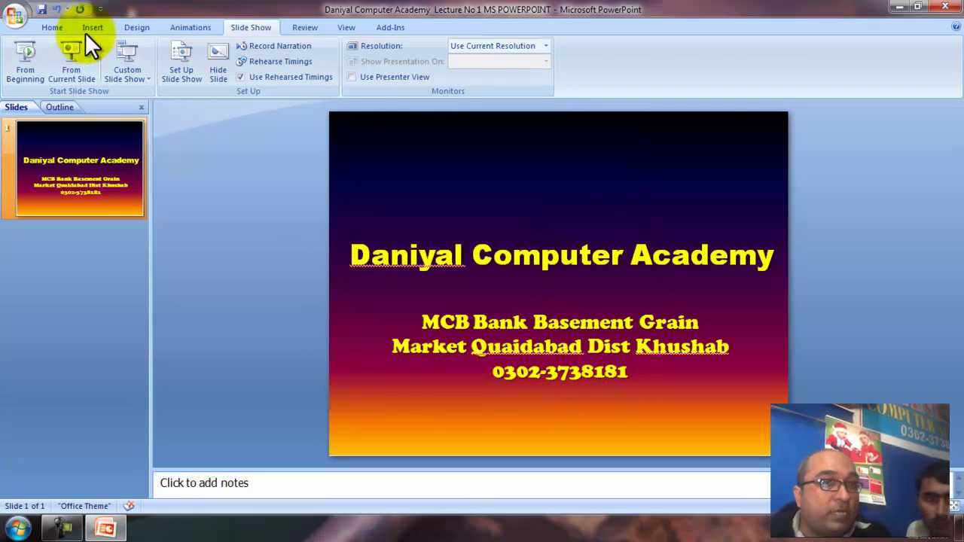
pyautogui.click(197, 25)
# Step: Make all slides advance automatically after 00:02 instead of on click, then preview
pyautogui.click(822, 62)
pyautogui.click(822, 77)
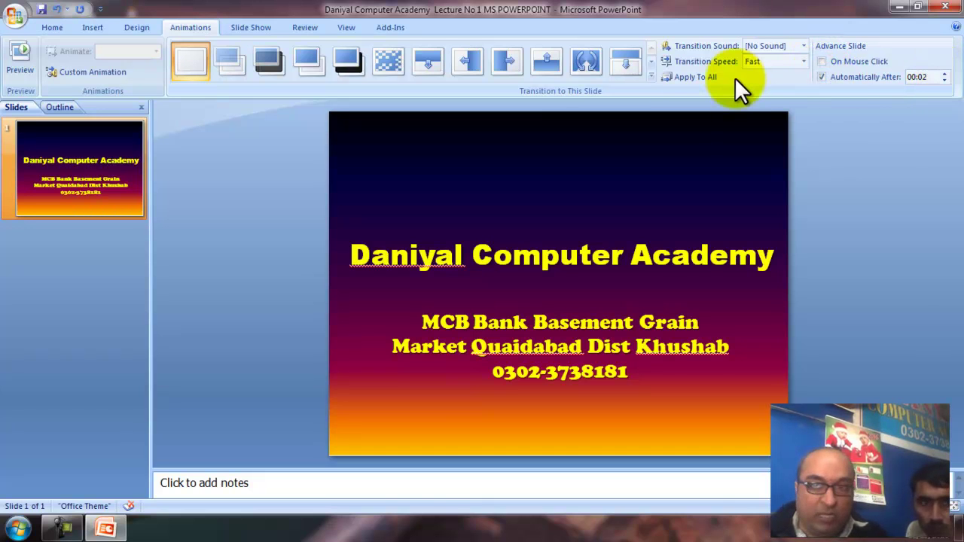
pyautogui.click(696, 78)
pyautogui.press('F5')
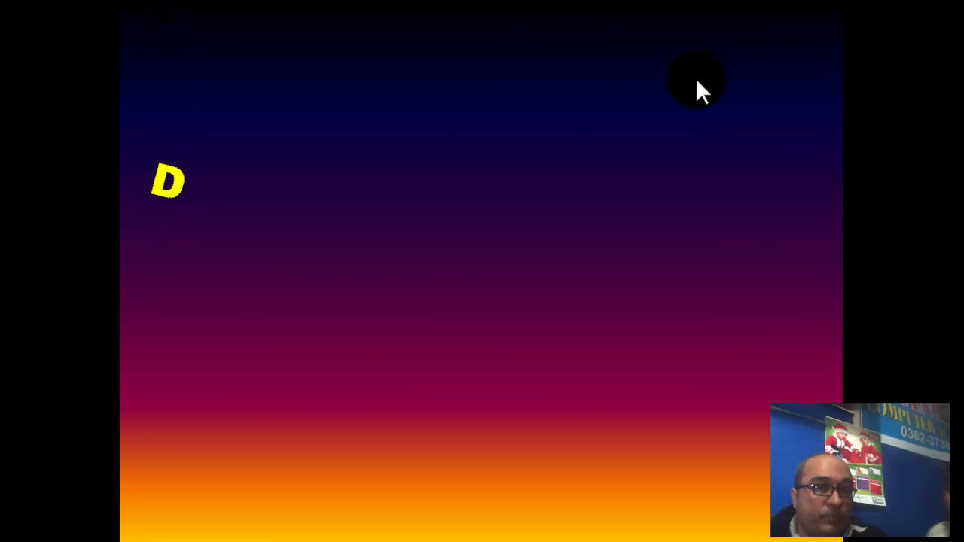
# Step: Stop the preview and save the presentation with Ctrl+S
pyautogui.press('Escape')
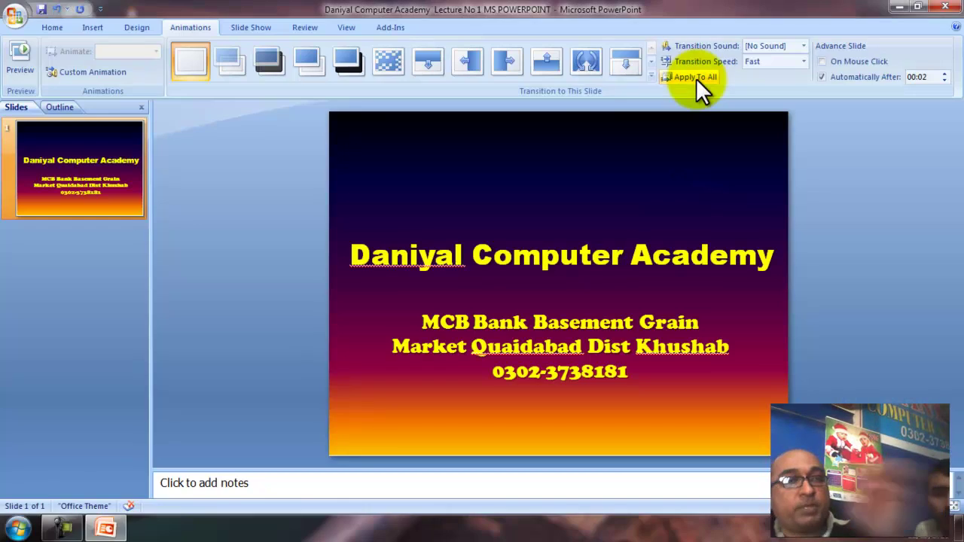
pyautogui.hotkey('ctrl', 's')
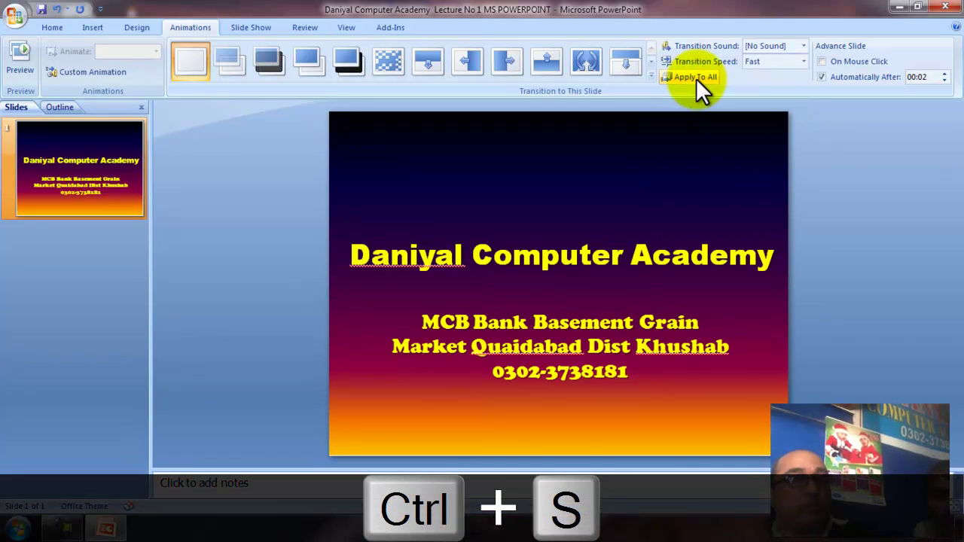